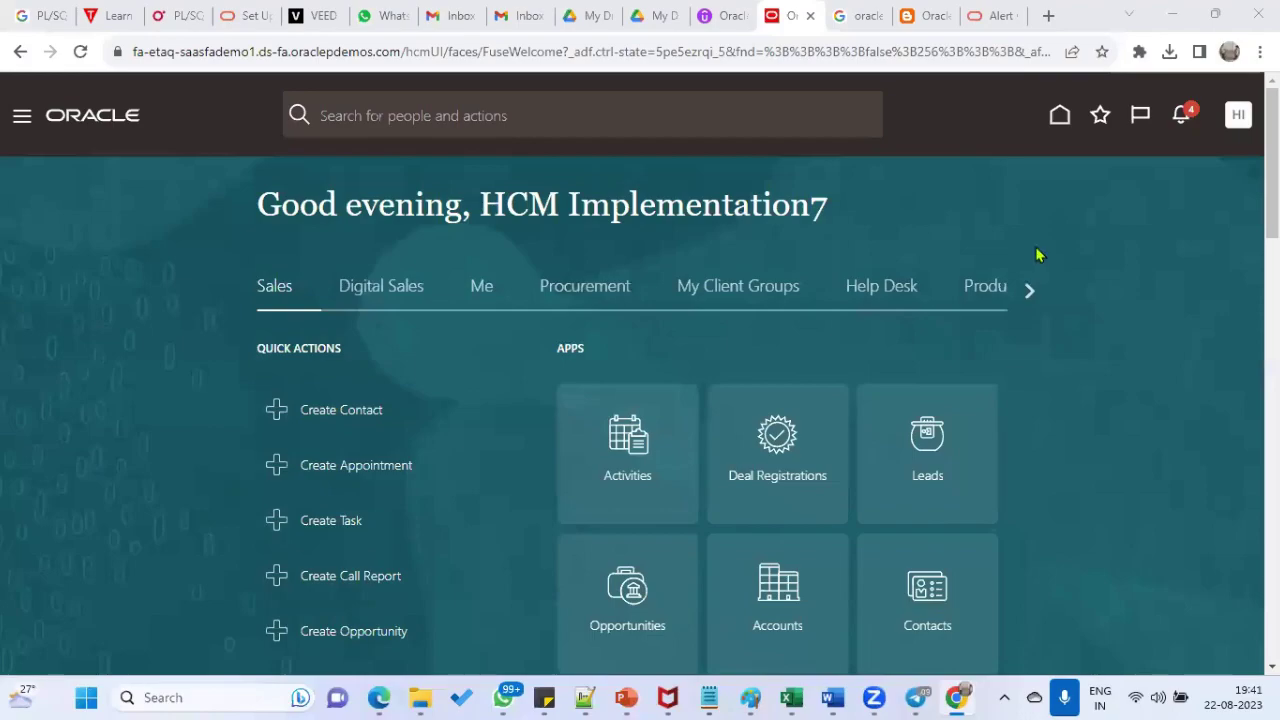
# - Open the Goals work area under My Client Groups
pyautogui.click(17, 121)
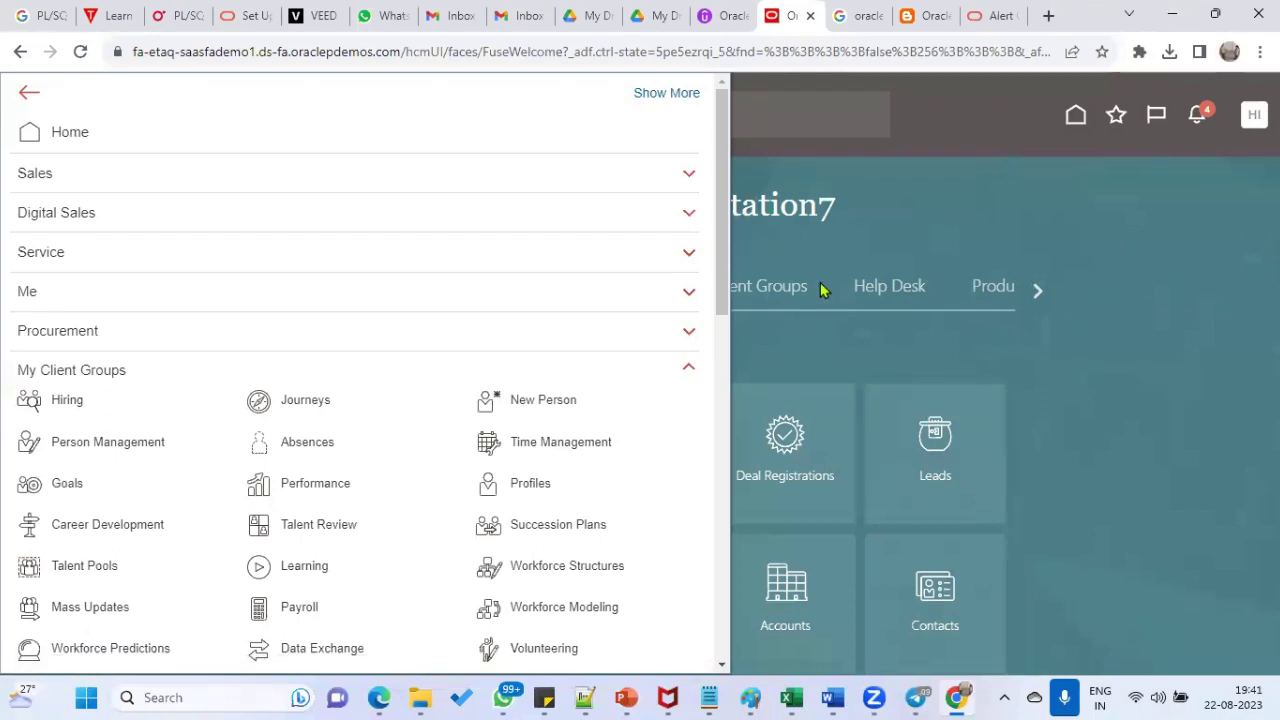
pyautogui.click(1155, 275)
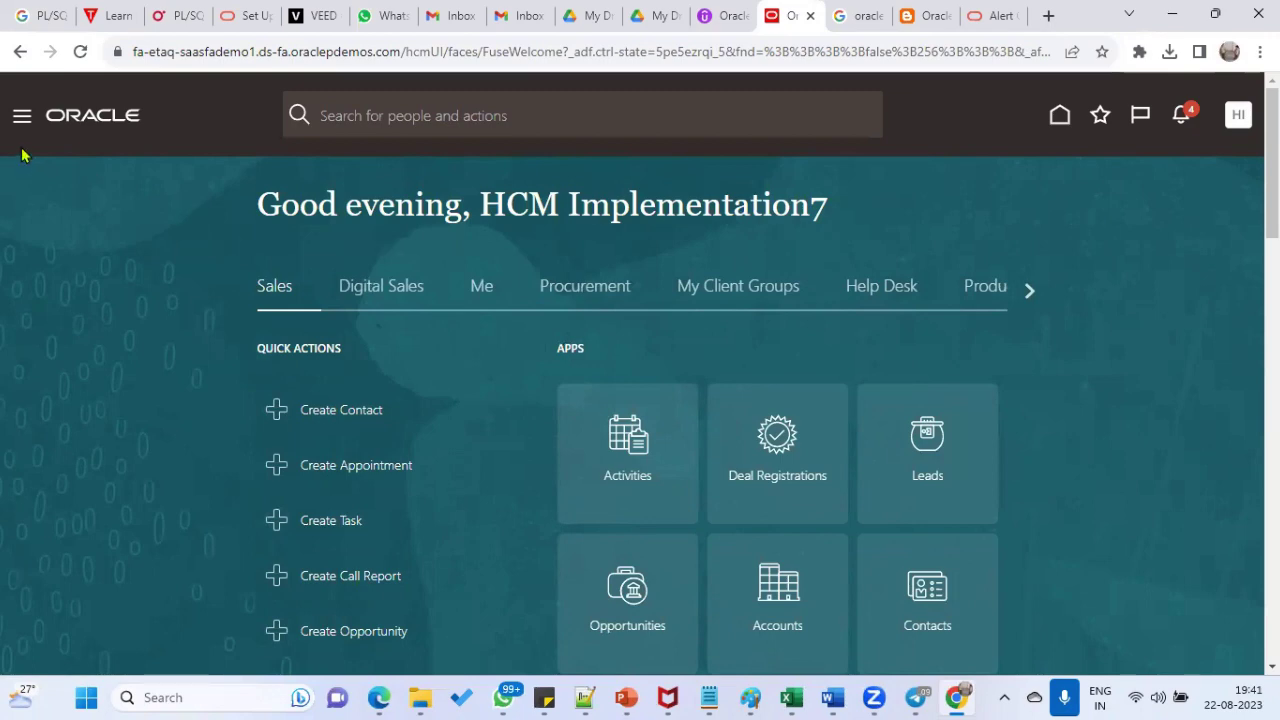
pyautogui.click(21, 116)
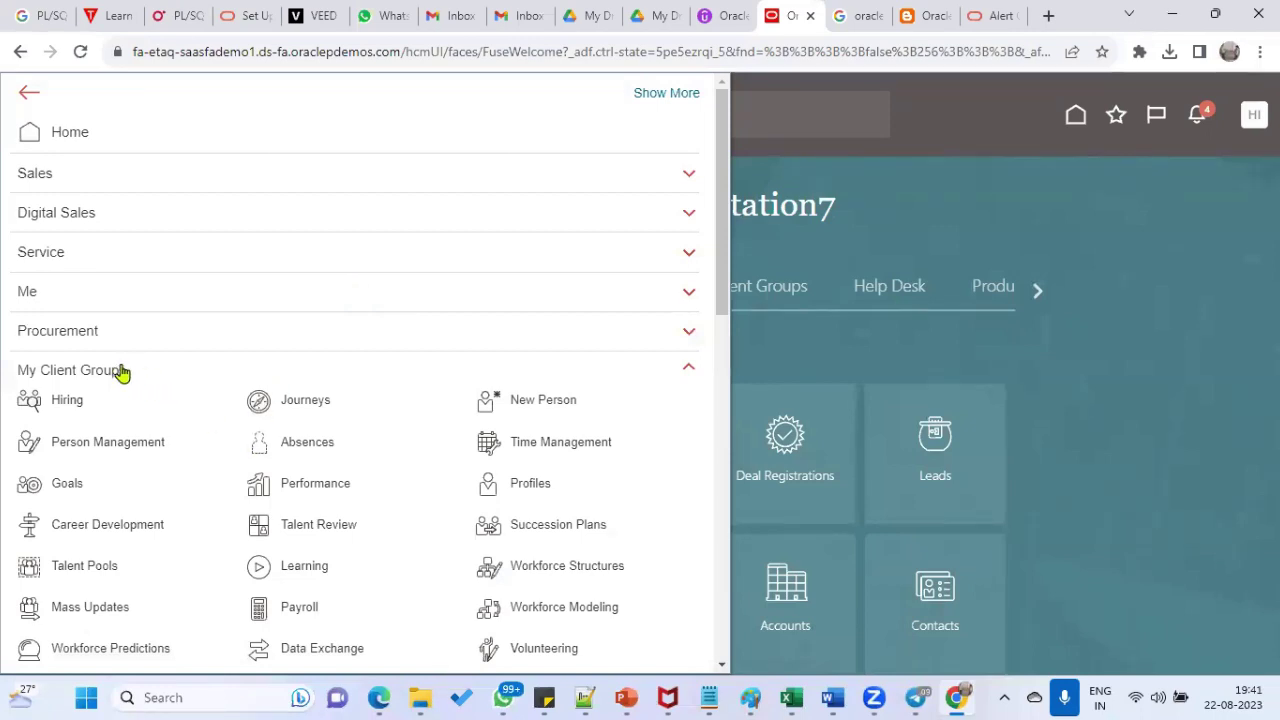
pyautogui.scroll(-2, 208, 568)
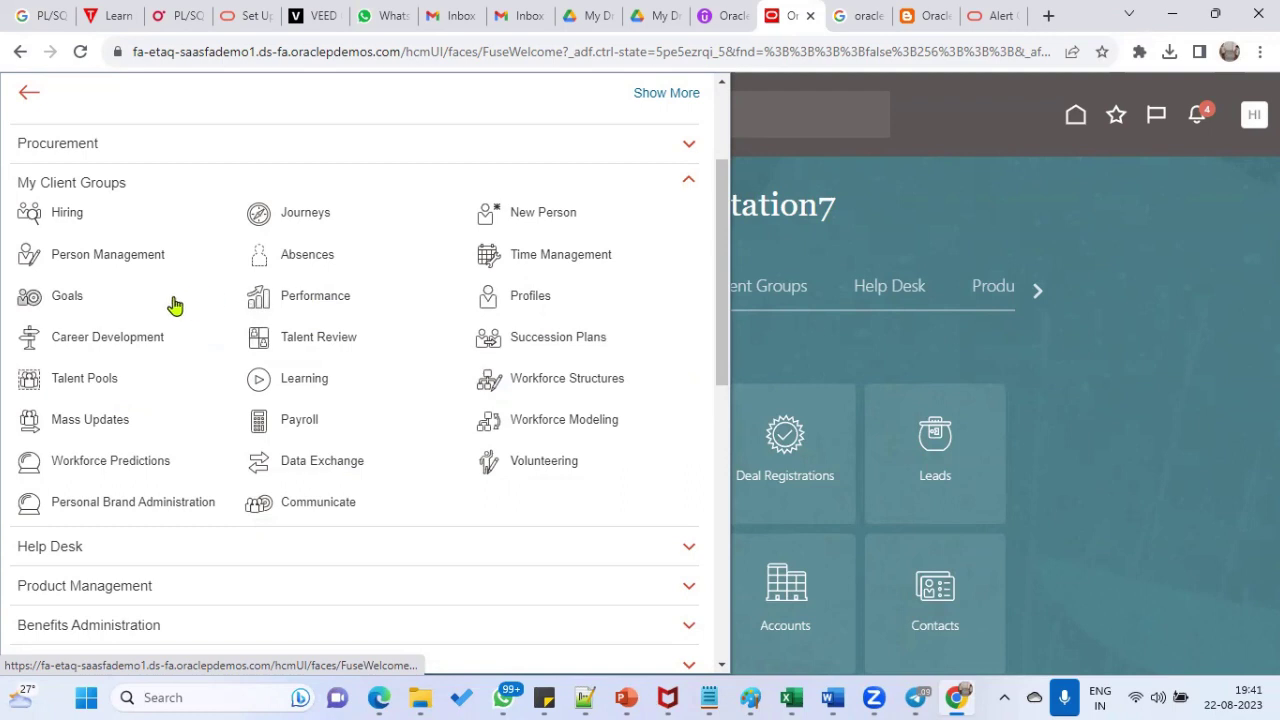
pyautogui.click(65, 300)
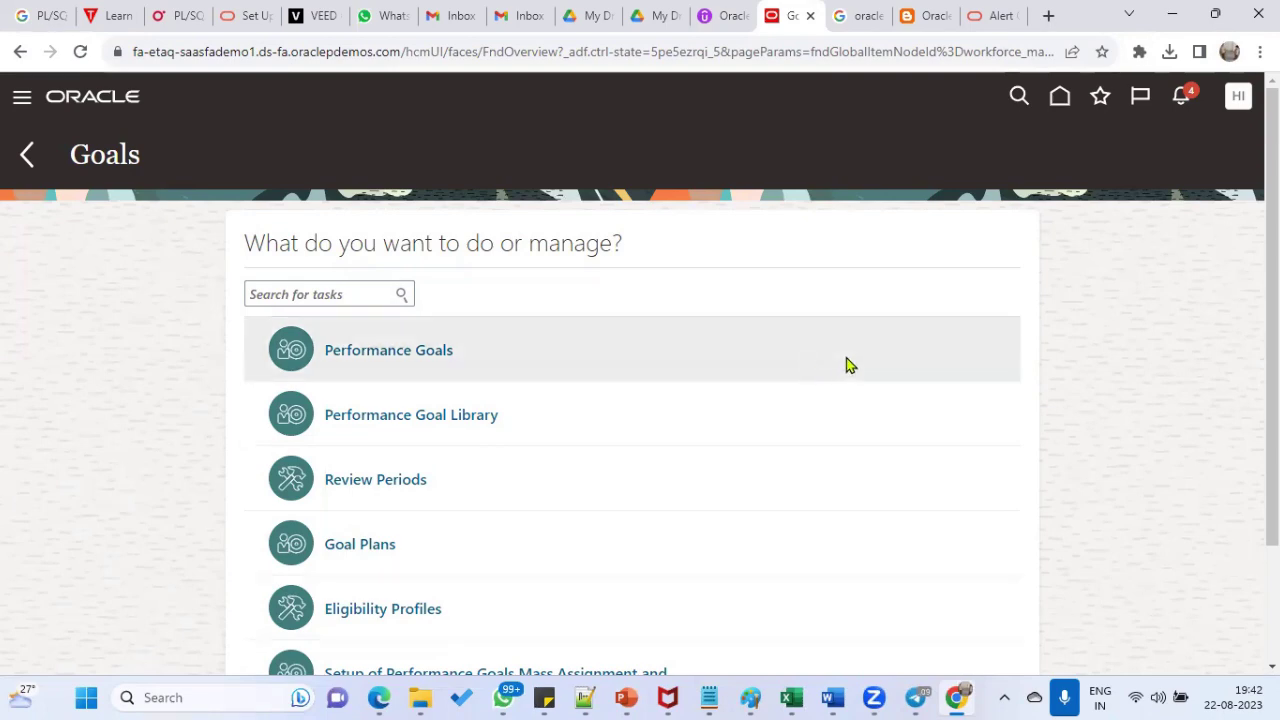
# - Switch the browser to full-screen view on the Goals task list
pyautogui.scroll(-3, 1040, 437)
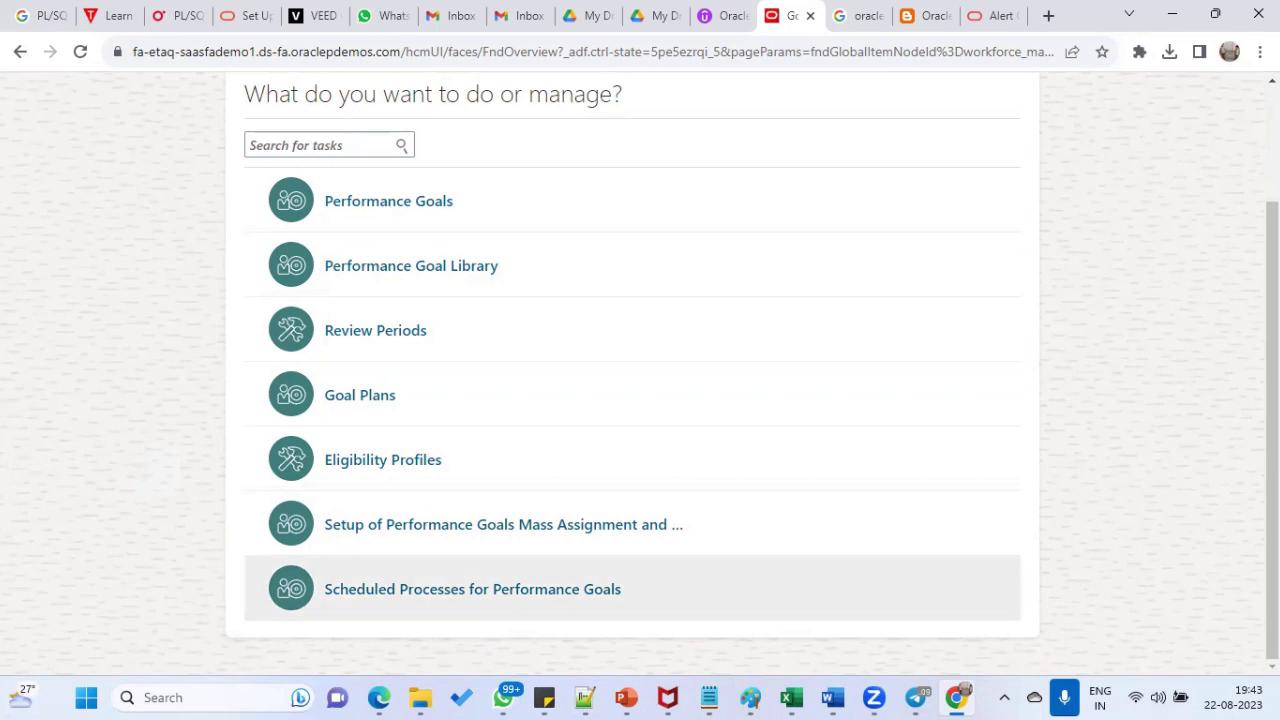
pyautogui.click(1259, 51)
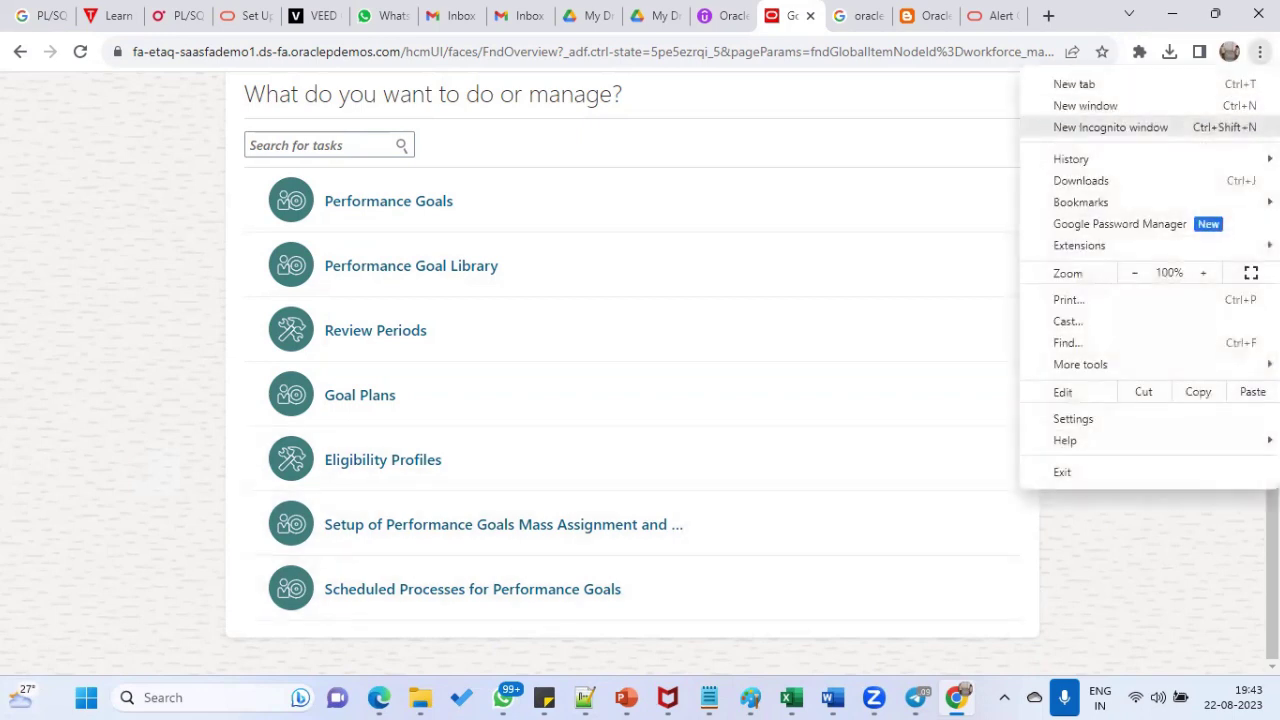
pyautogui.click(1249, 272)
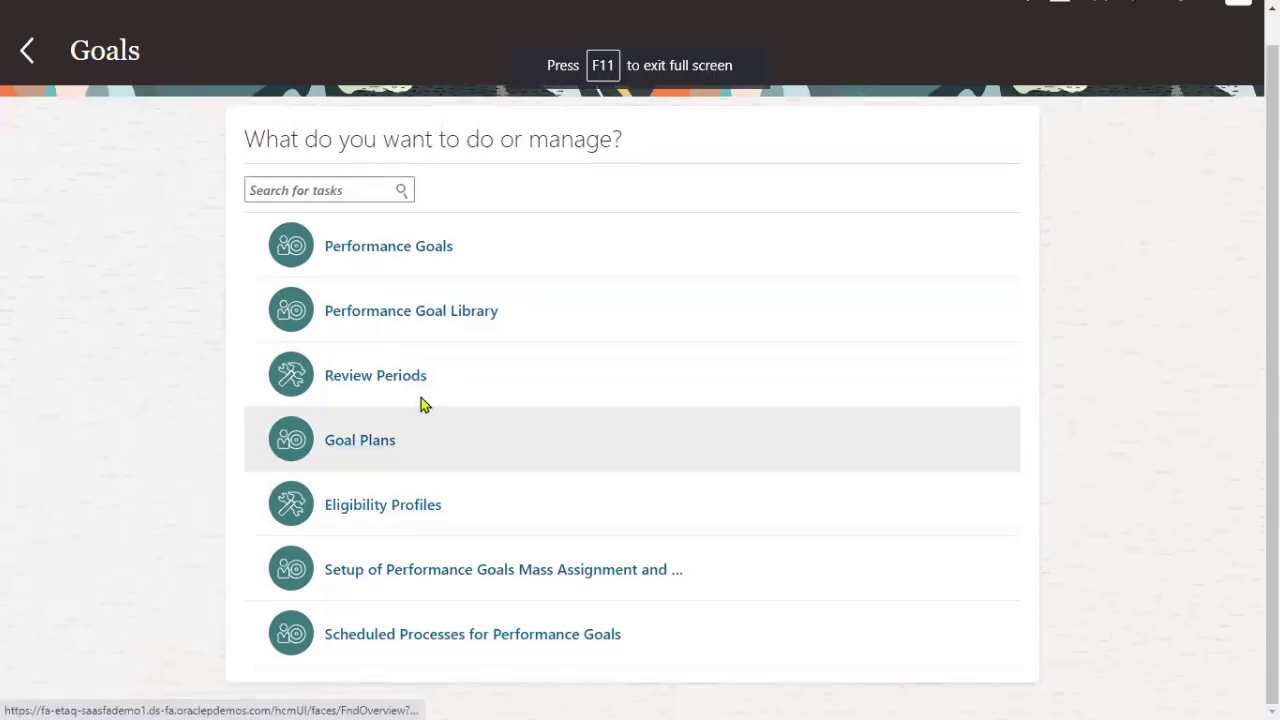
# - Start a new review period from the Review Periods task and name it "TATA GM Monthly period"
pyautogui.click(414, 381)
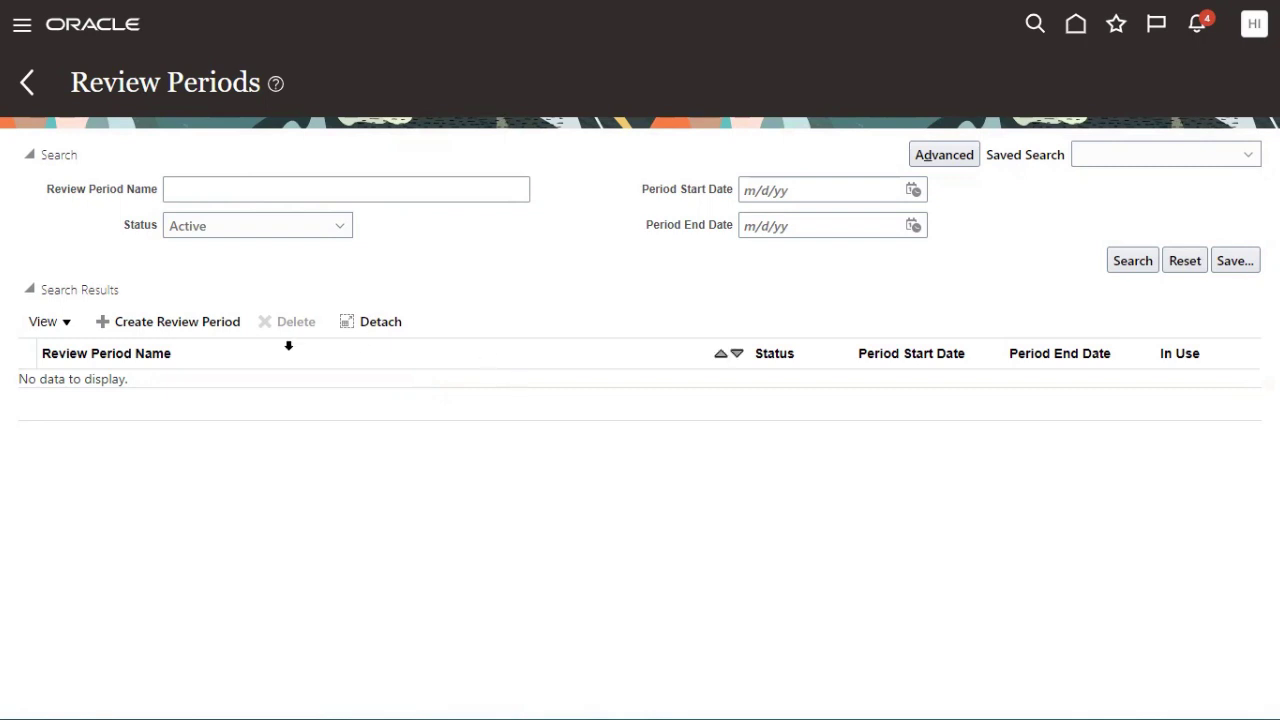
pyautogui.click(212, 322)
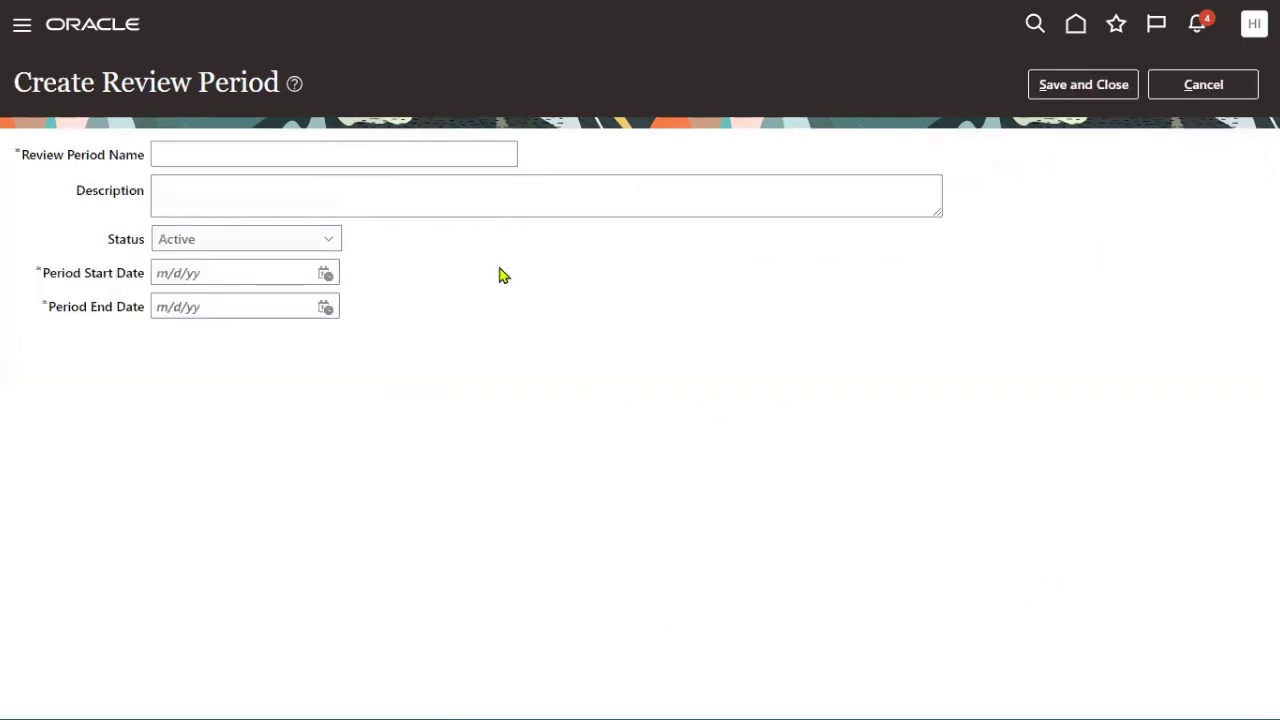
pyautogui.click(403, 155)
pyautogui.write('TATA ')
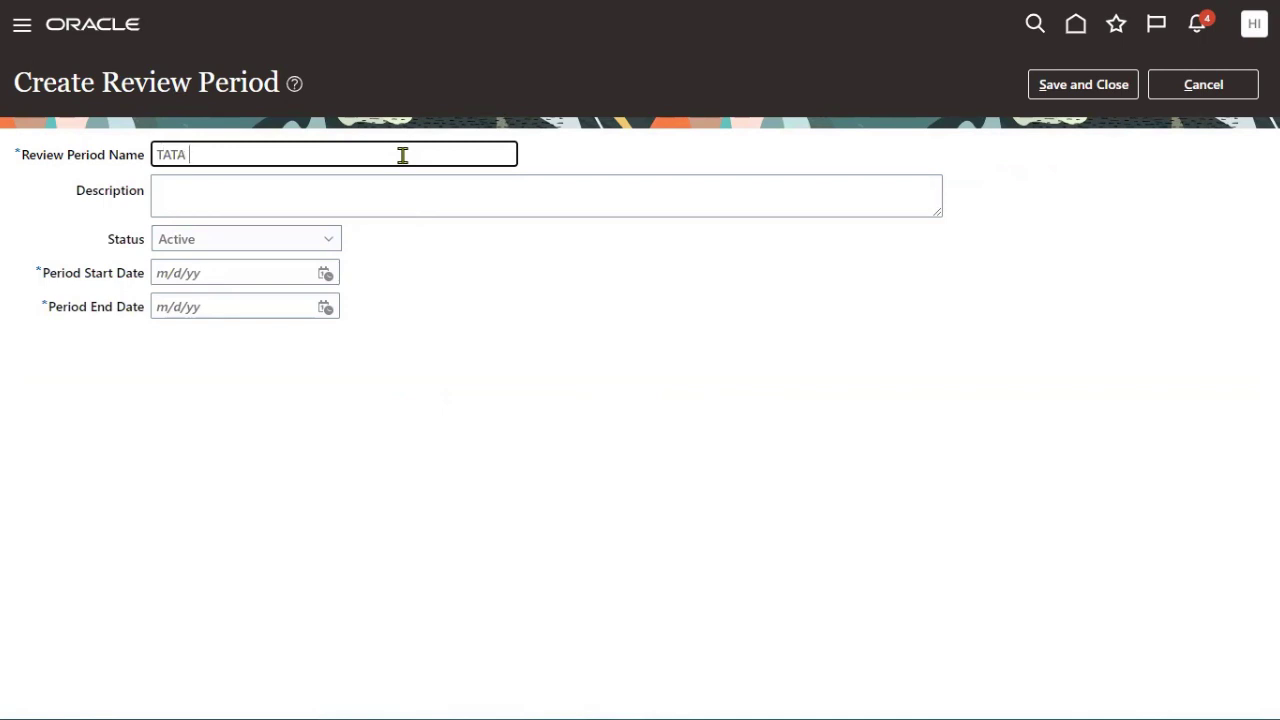
pyautogui.write('Monthley perdio')
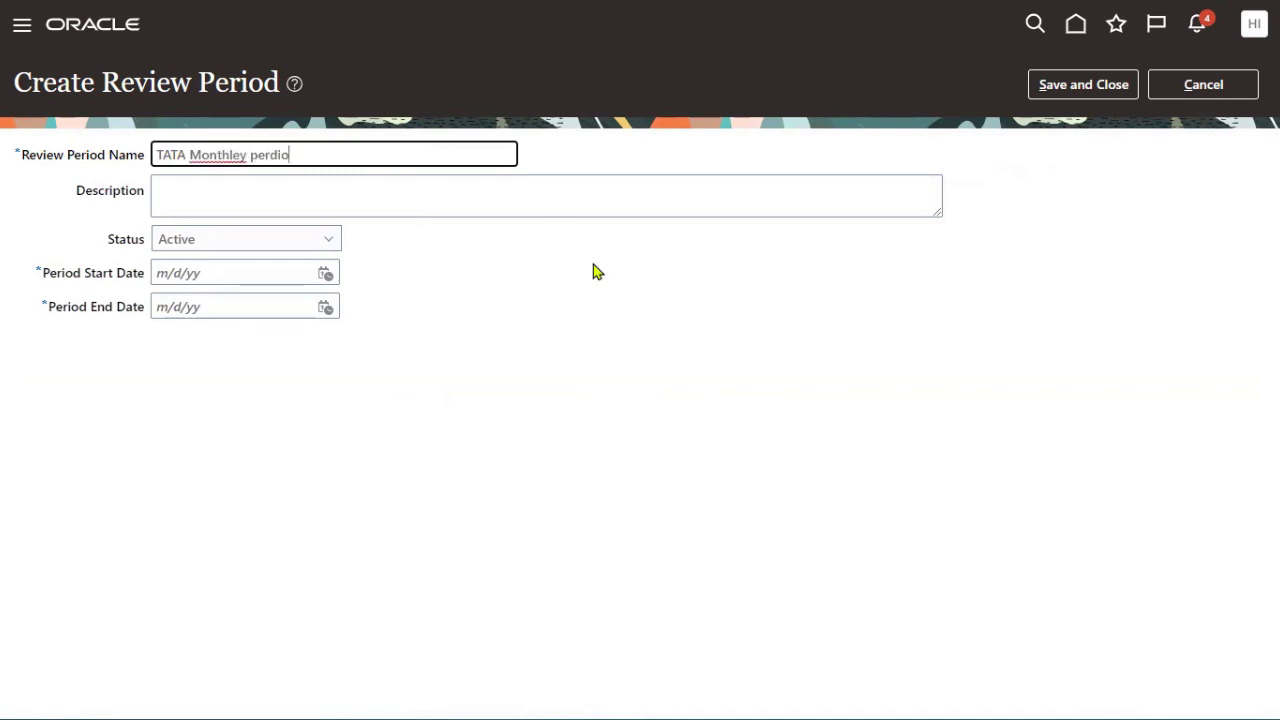
pyautogui.moveTo(233, 155); pyautogui.dragTo(242, 155)
pyautogui.press('BackSpace')
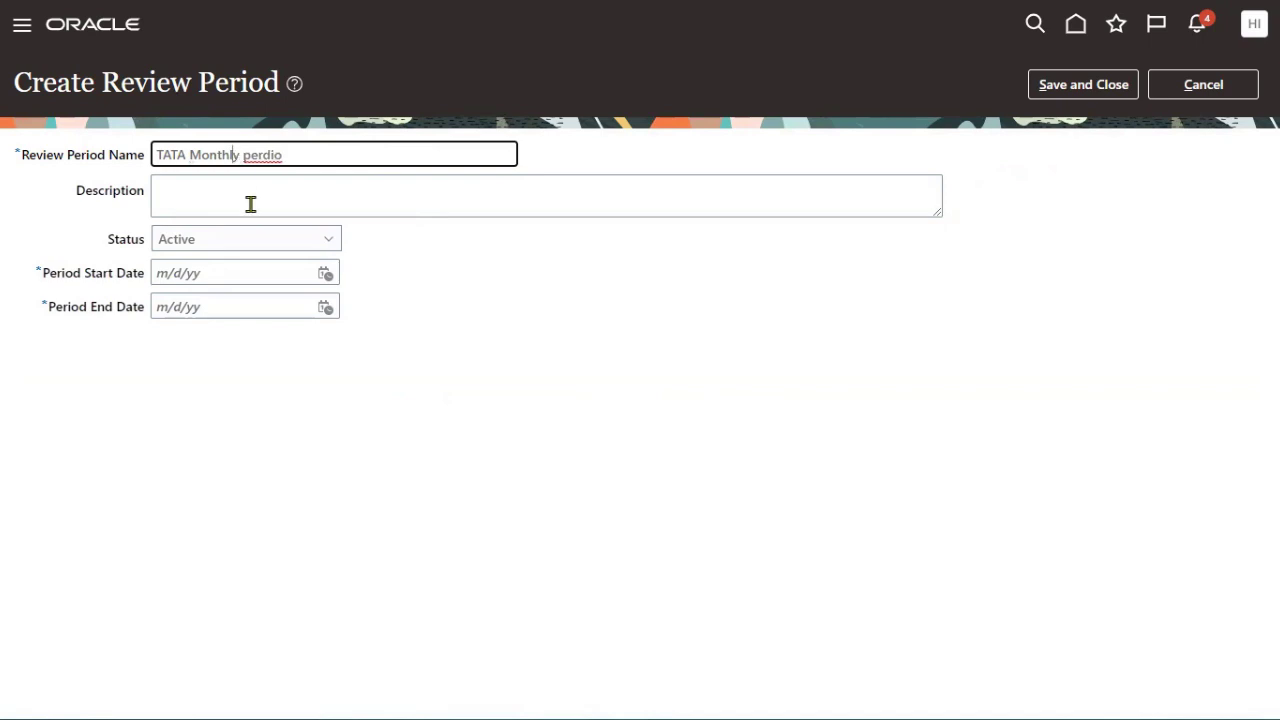
pyautogui.click(190, 155)
pyautogui.write('GM')
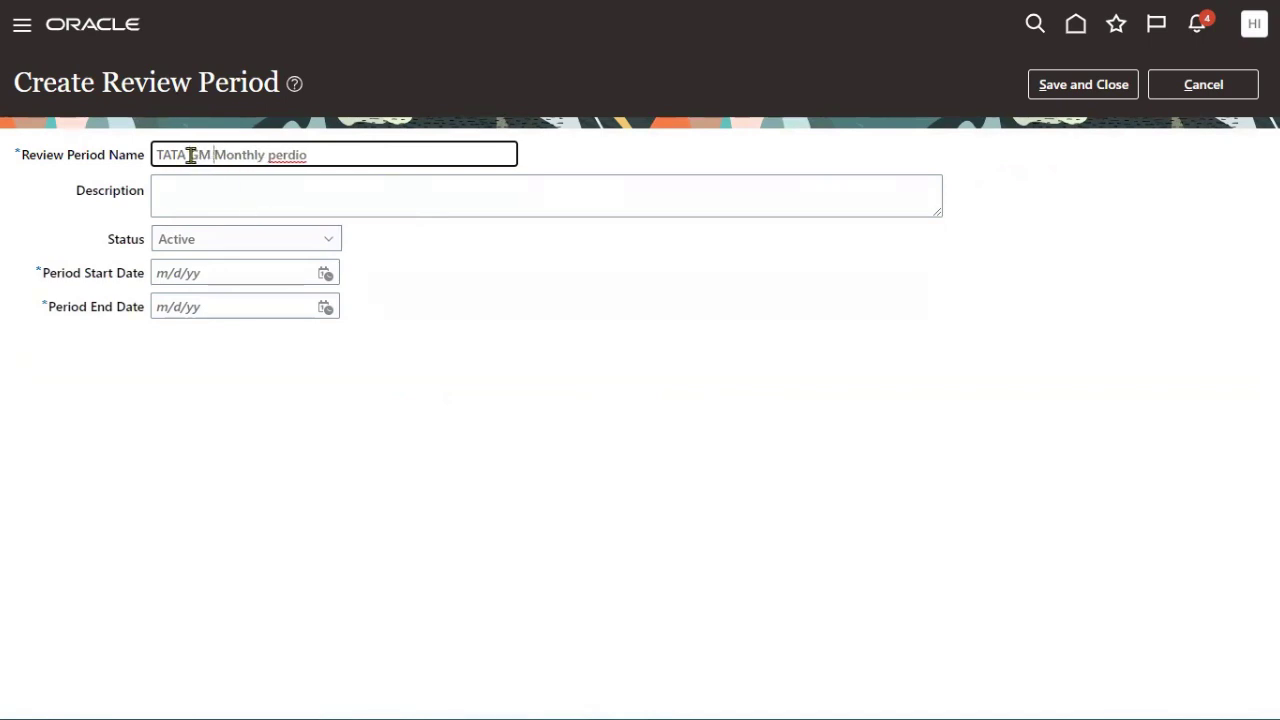
pyautogui.moveTo(287, 157); pyautogui.dragTo(324, 158)
pyautogui.write('iod')
# - Copy the review period name into its description and keep the status Active
pyautogui.hotkey('ctrl', 'a')
pyautogui.hotkey('ctrl', 'c')
pyautogui.click(323, 182)
pyautogui.hotkey('ctrl', 'v')
pyautogui.click(313, 240)
pyautogui.click(316, 265)
# - Set the review period's start date to 8/22/23
pyautogui.click(325, 273)
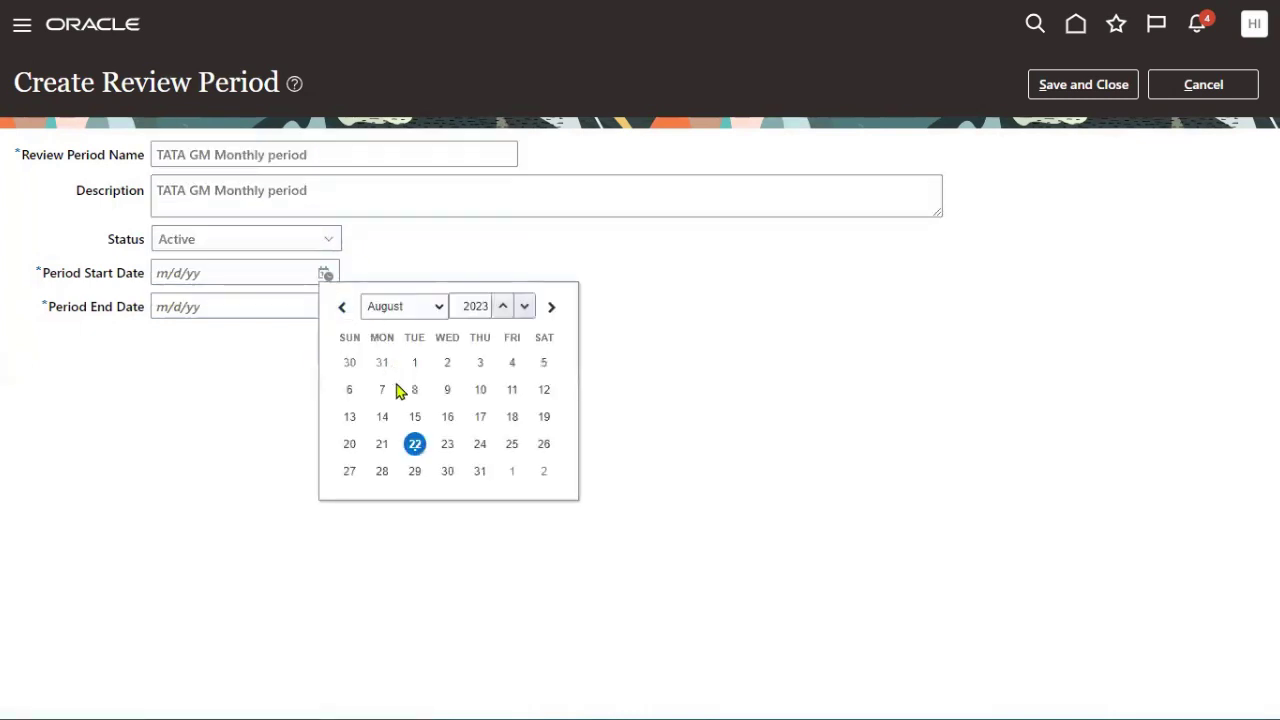
pyautogui.click(414, 444)
pyautogui.click(234, 274)
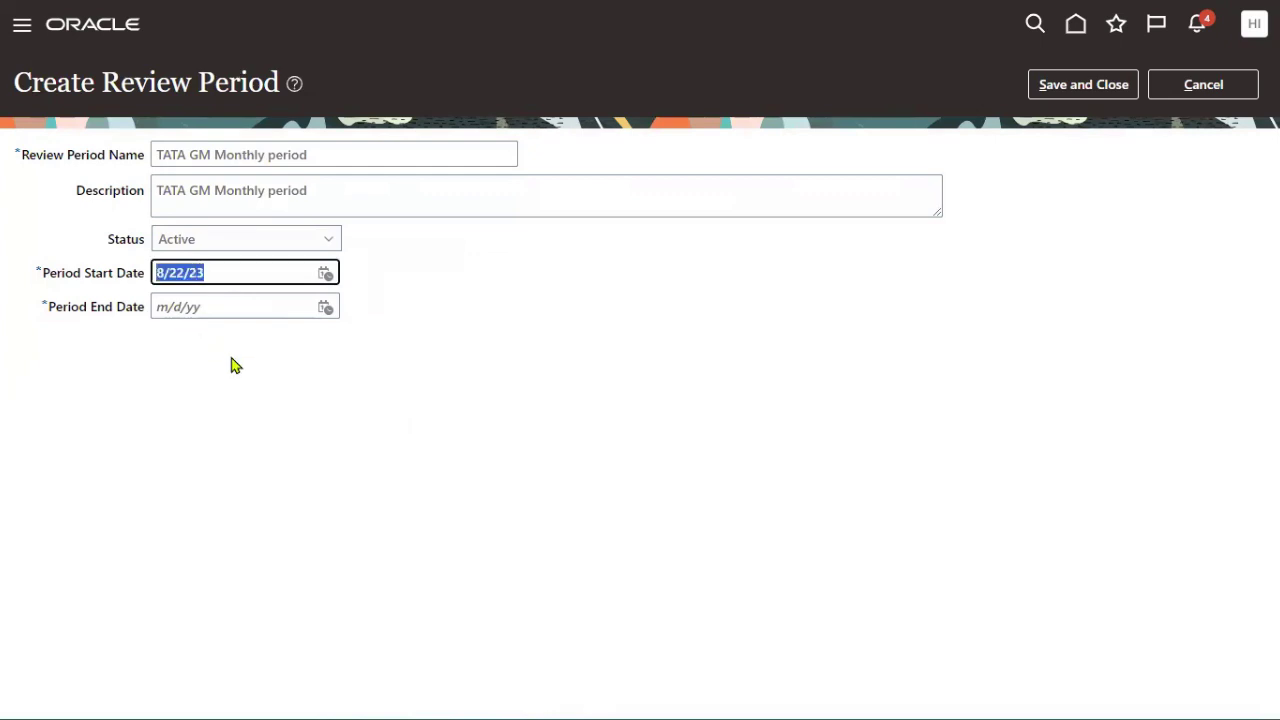
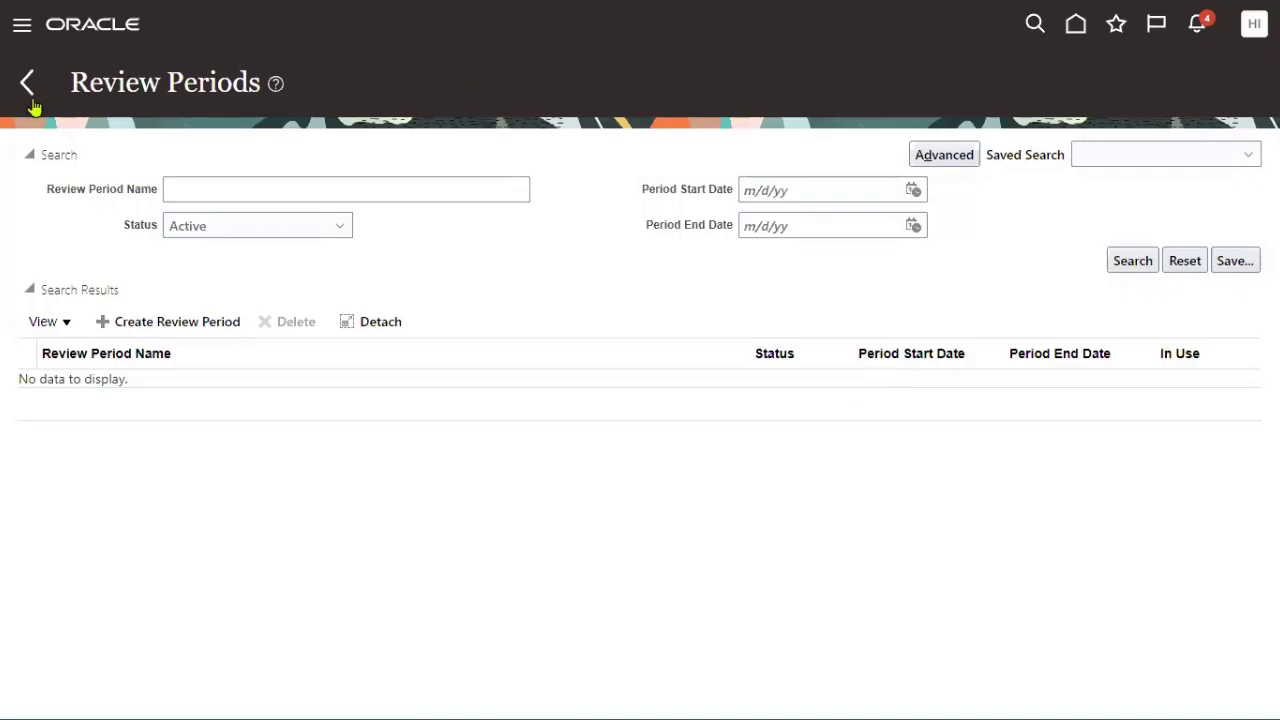
# - Add a new goal in the Performance Goal Library and set its status to Active
pyautogui.click(28, 82)
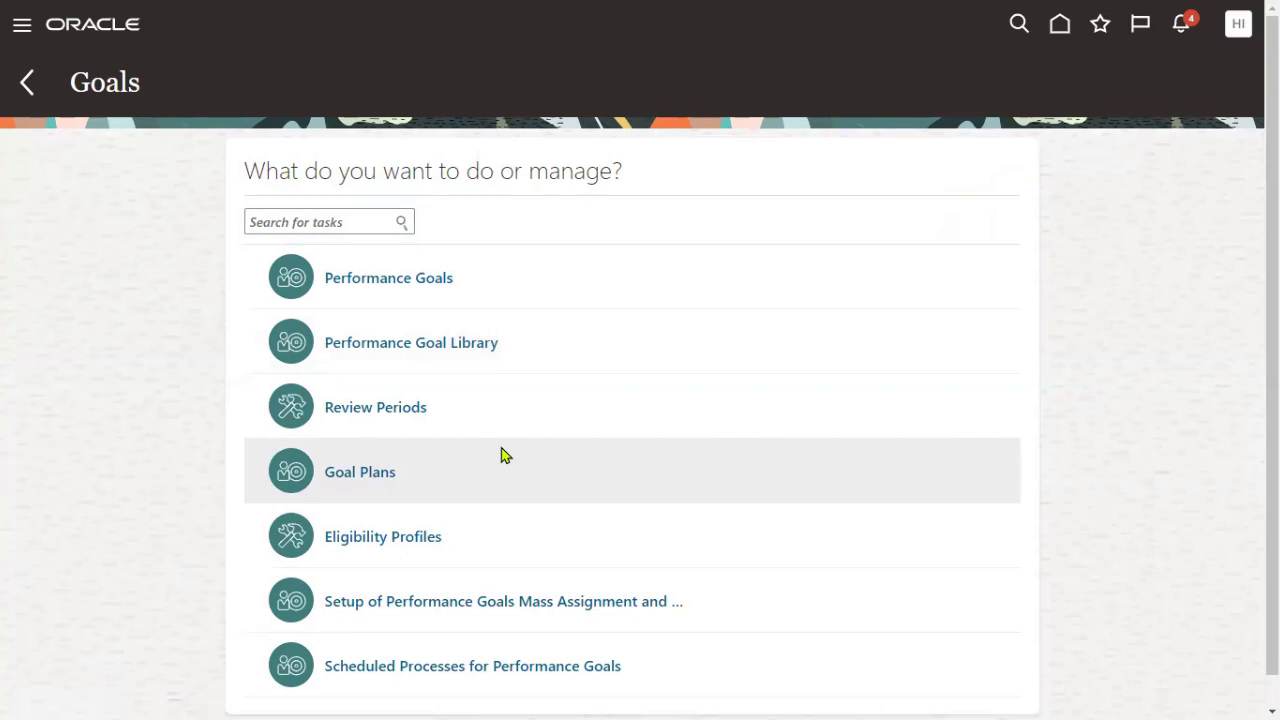
pyautogui.click(422, 345)
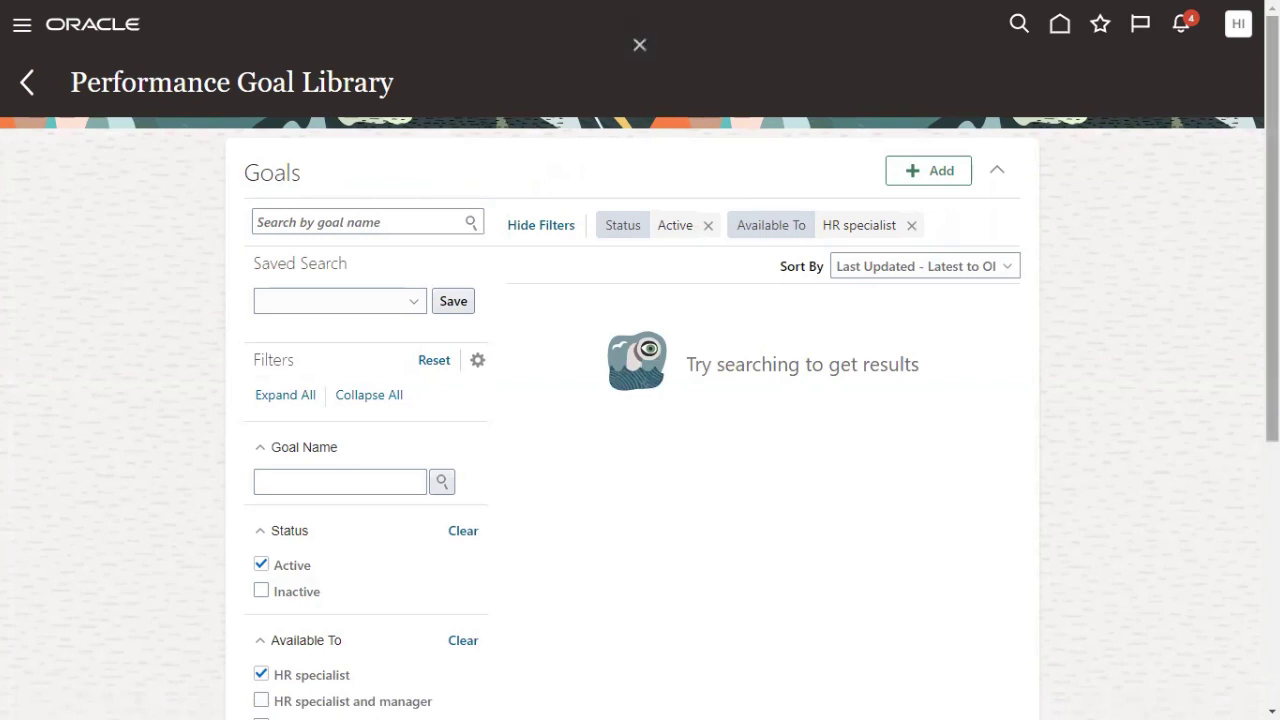
pyautogui.click(953, 176)
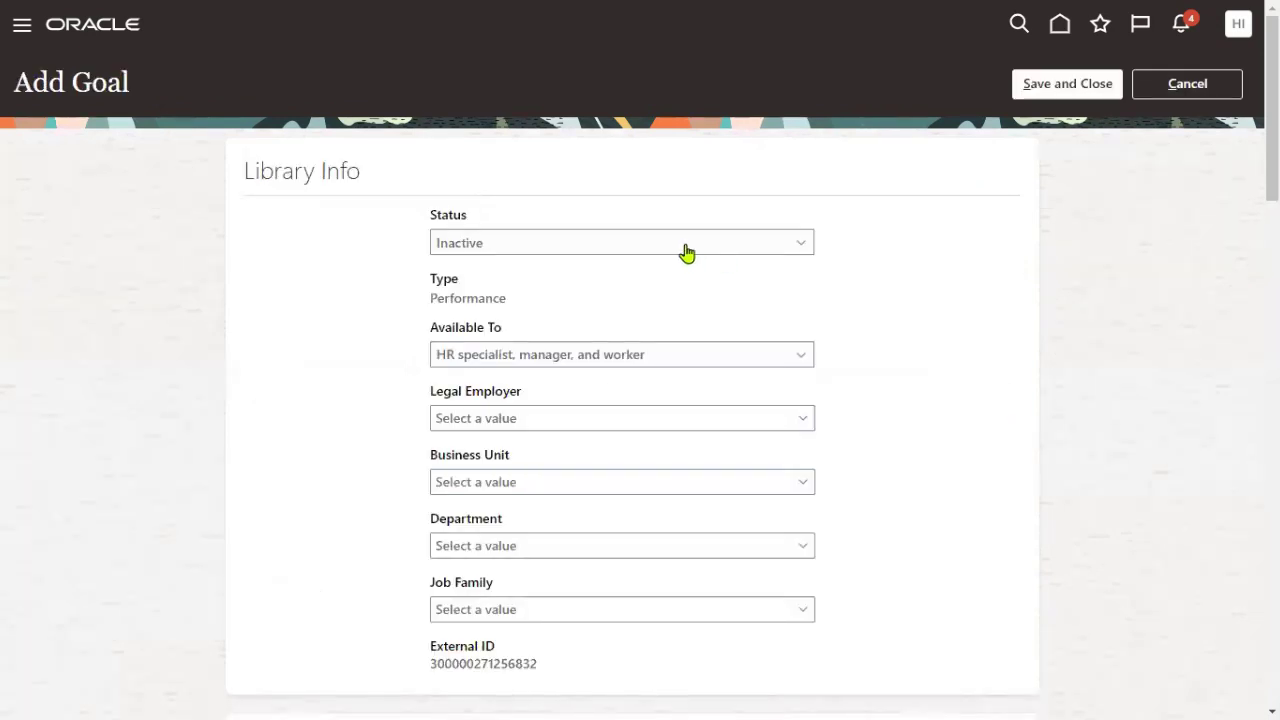
pyautogui.click(686, 252)
pyautogui.click(505, 268)
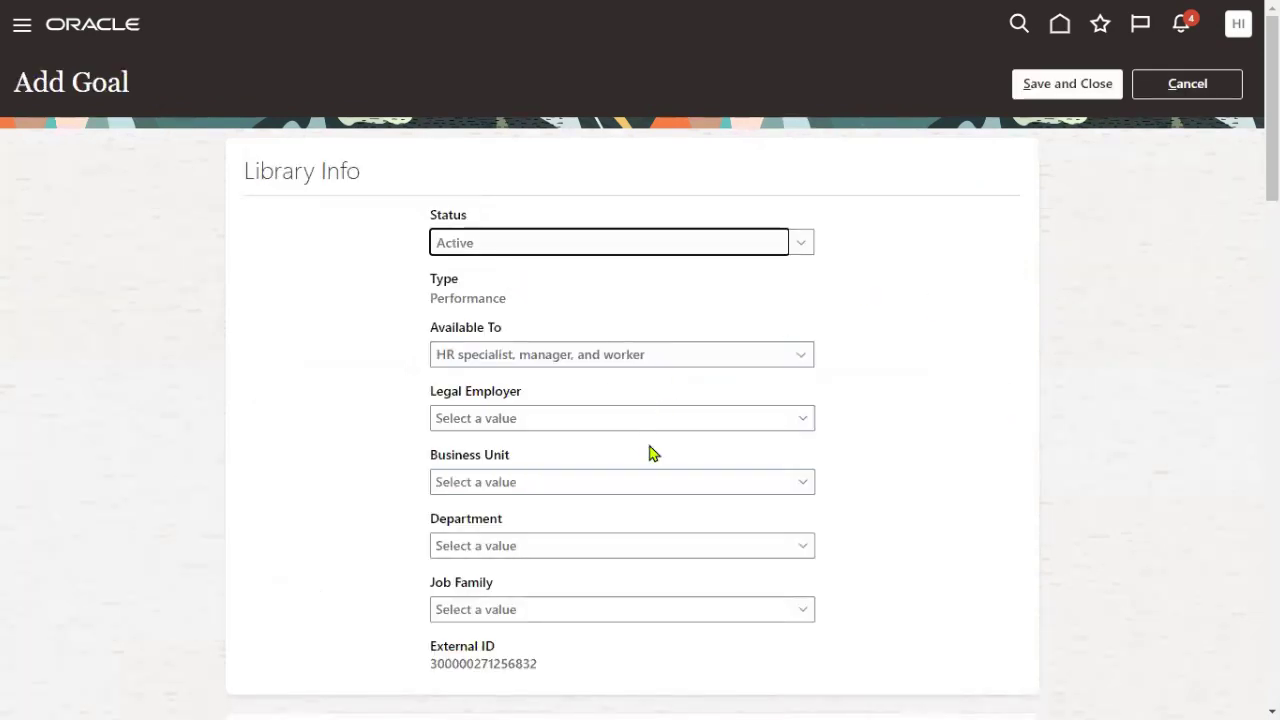
# - Set the goal's legal employer to US1 Legal Entity and its business unit to US1 Business Unit
pyautogui.click(693, 422)
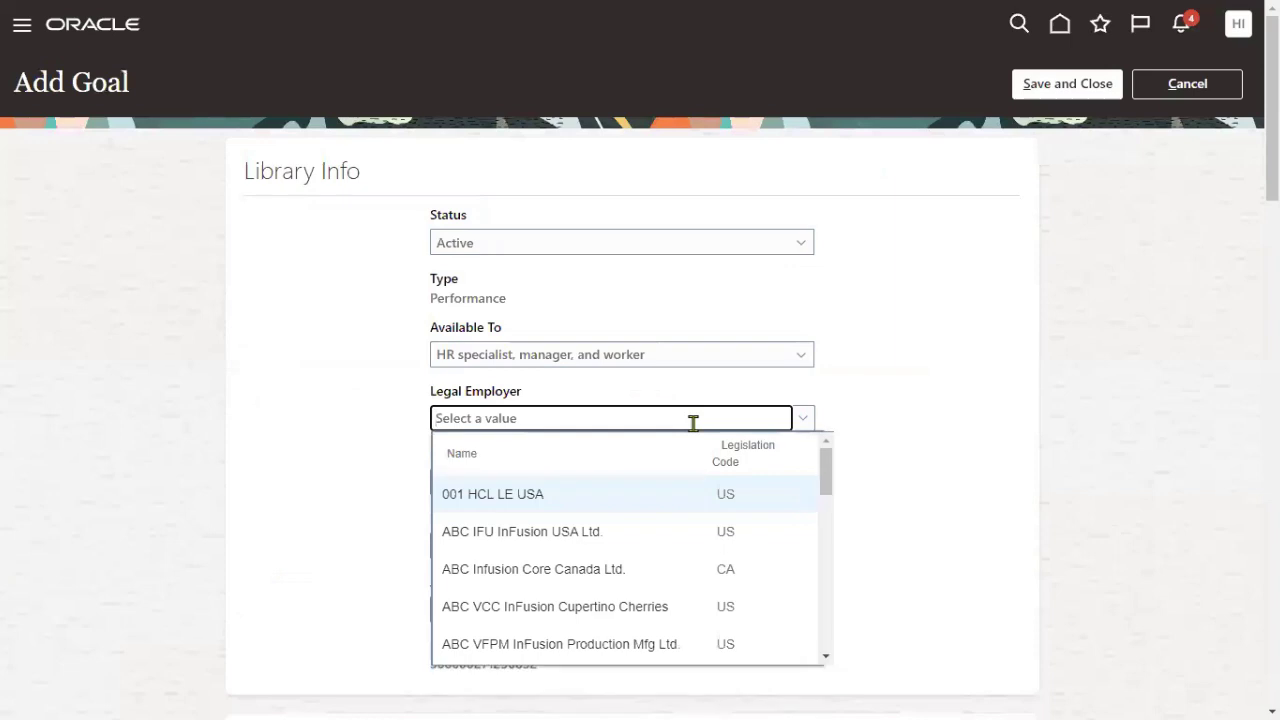
pyautogui.write('US1')
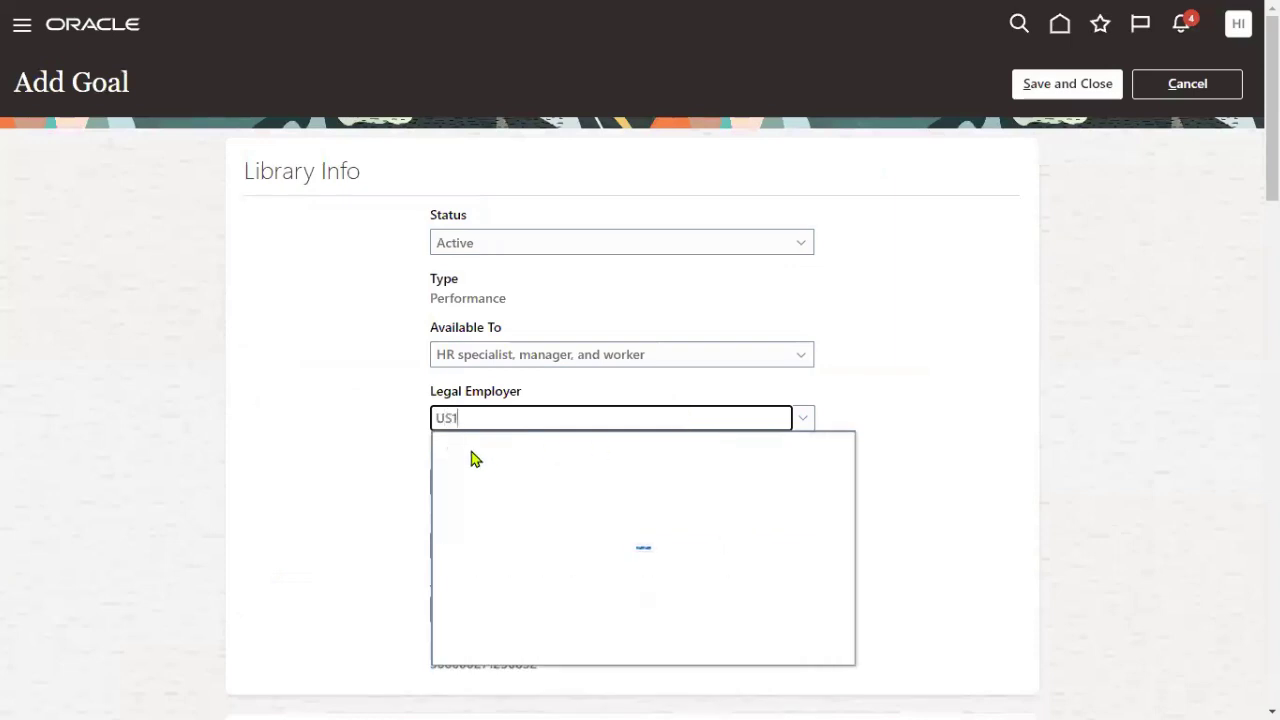
pyautogui.click(526, 516)
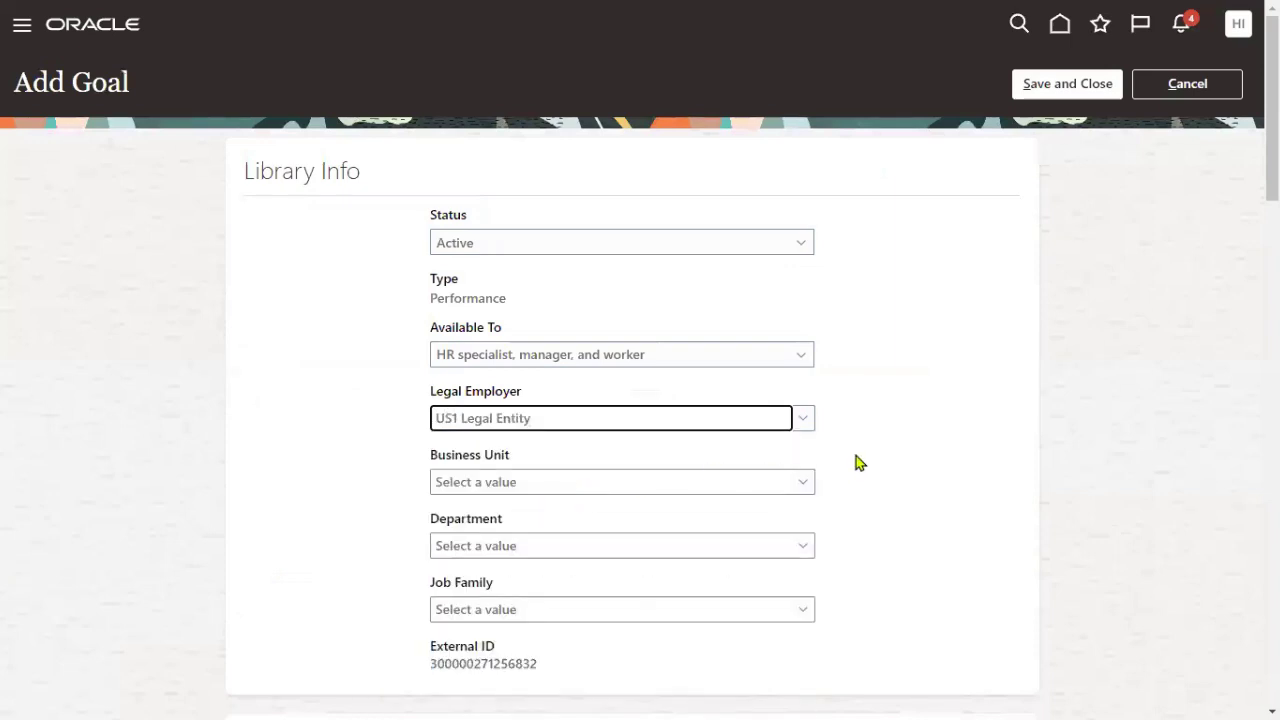
pyautogui.scroll(-1, 858, 462)
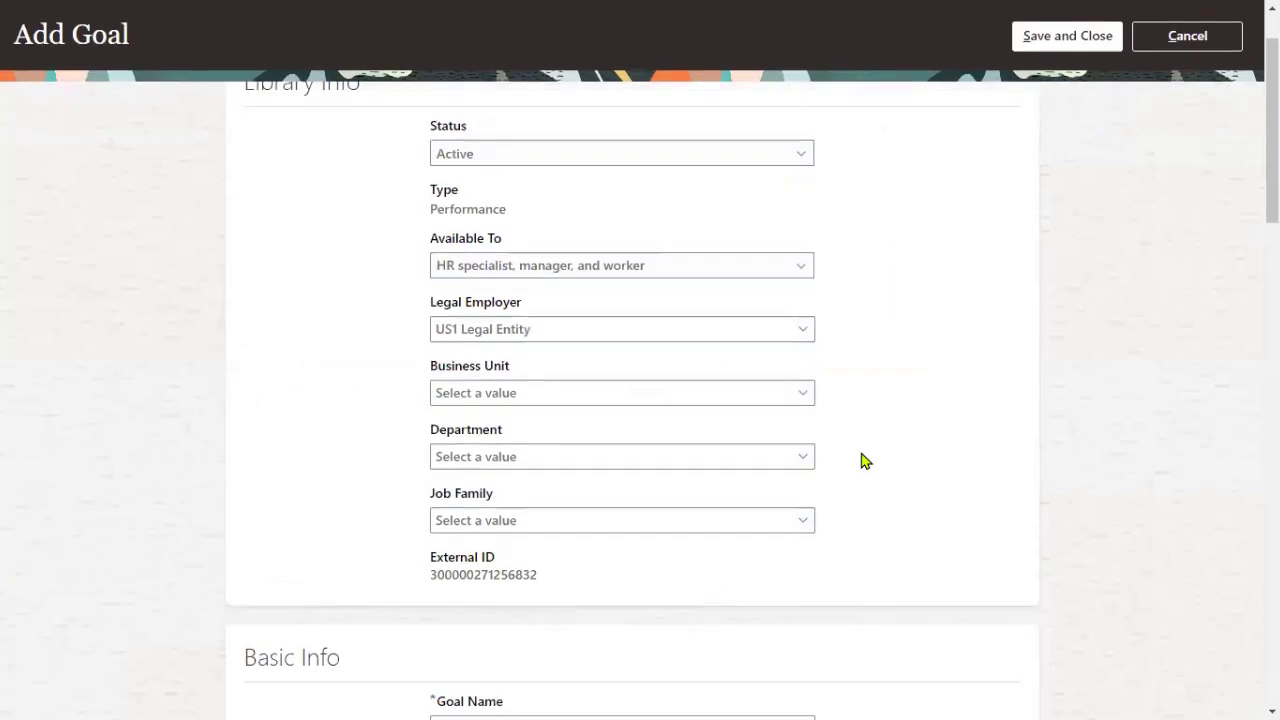
pyautogui.click(545, 386)
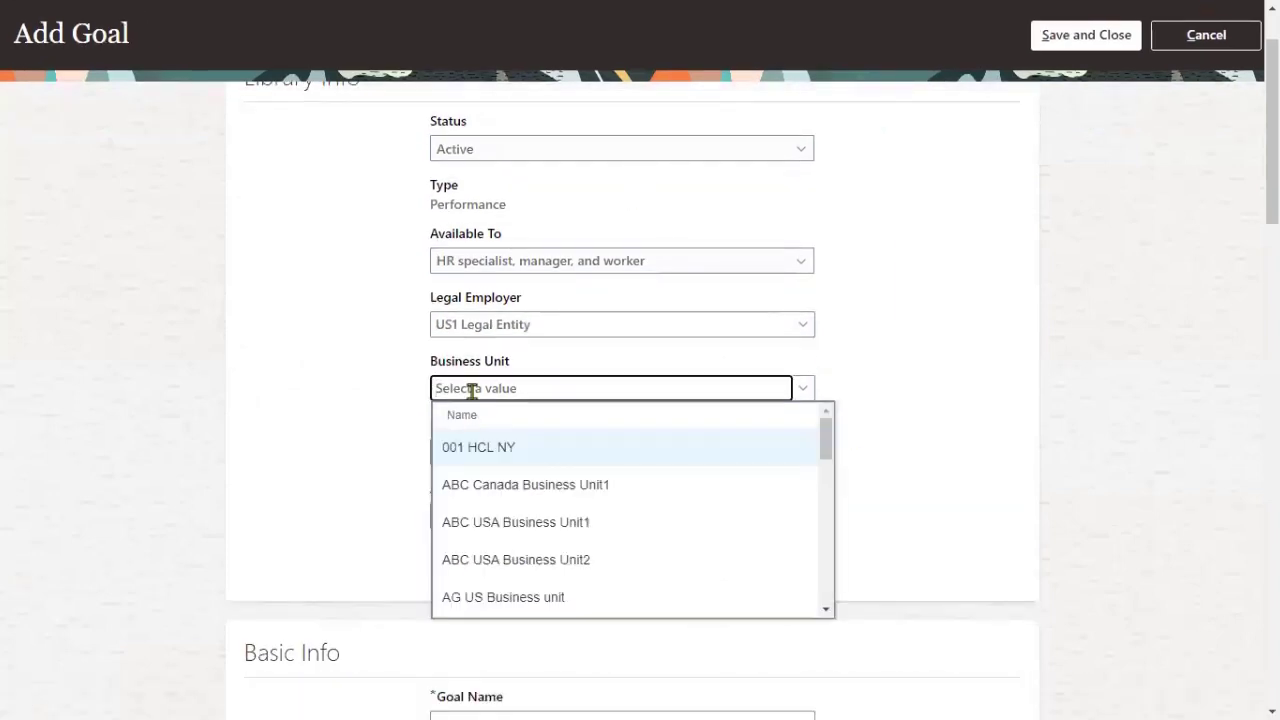
pyautogui.write('US1')
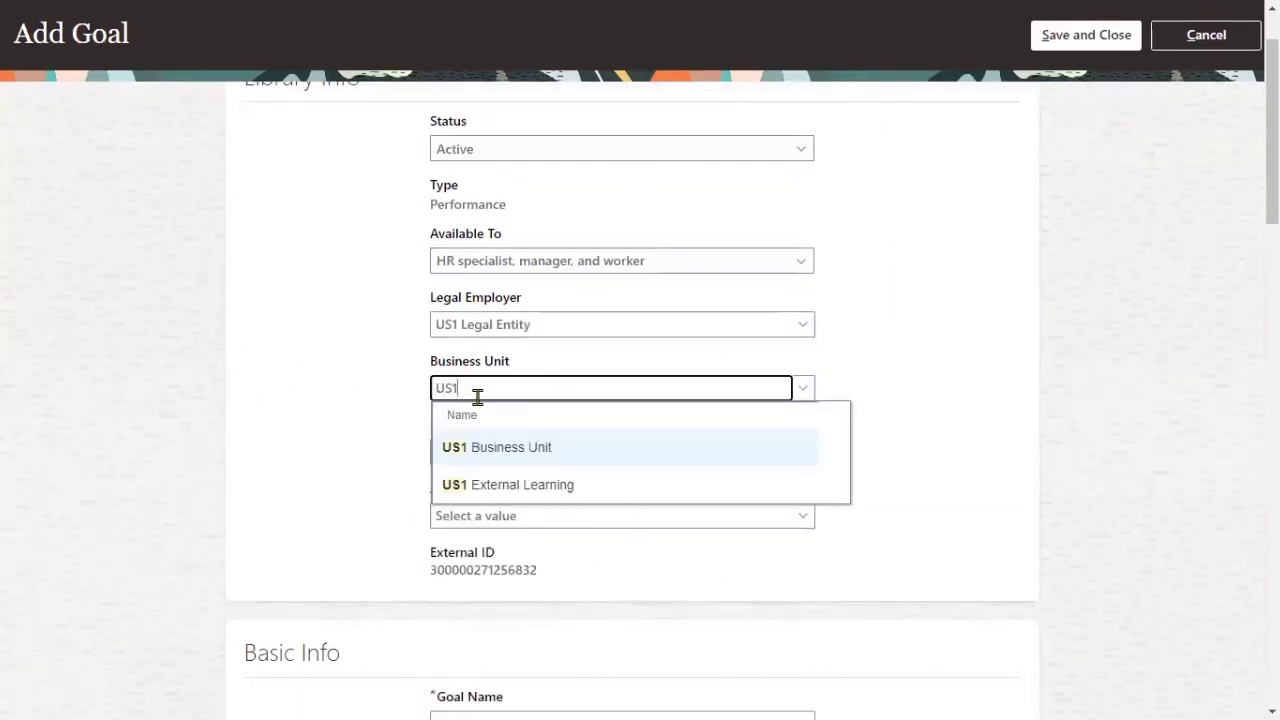
pyautogui.click(490, 448)
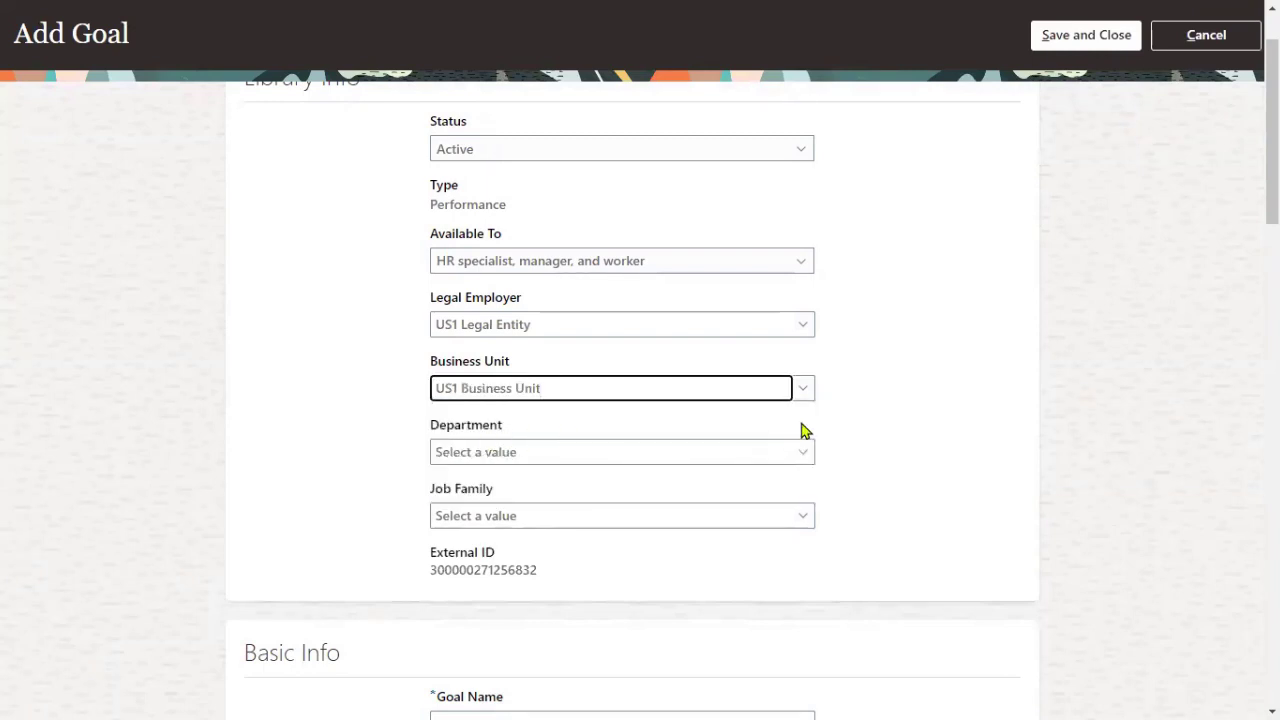
# - Name the goal "TATA Improve Communication skills" in the Basic Info section
pyautogui.scroll(-3, 618, 515)
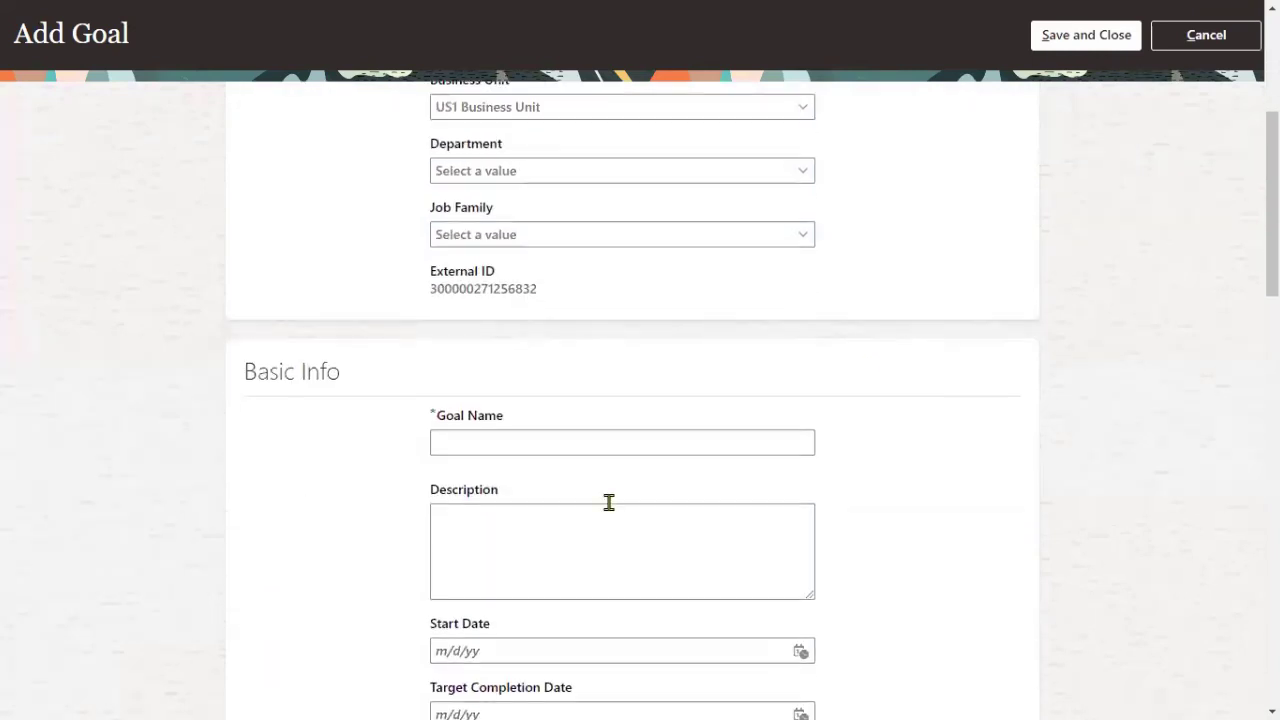
pyautogui.click(537, 445)
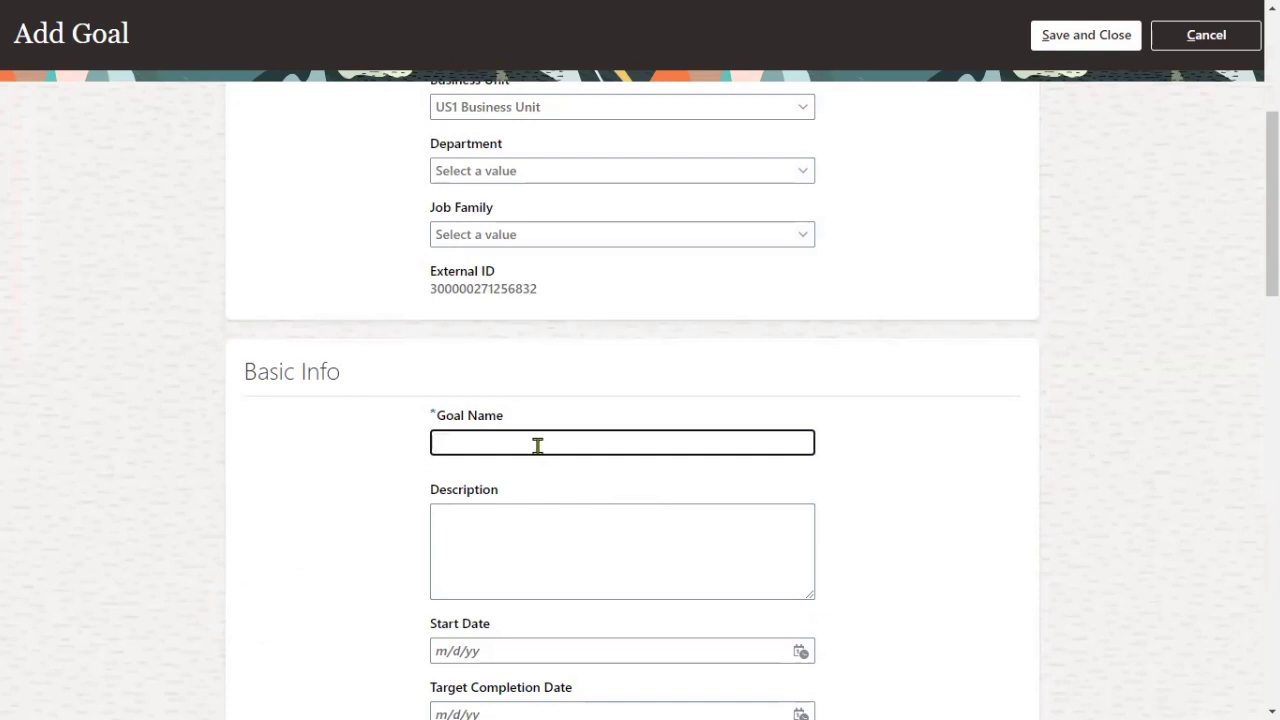
pyautogui.write('Impo')
pyautogui.press('BackSpace')
pyautogui.write('rove')
pyautogui.write('Communi')
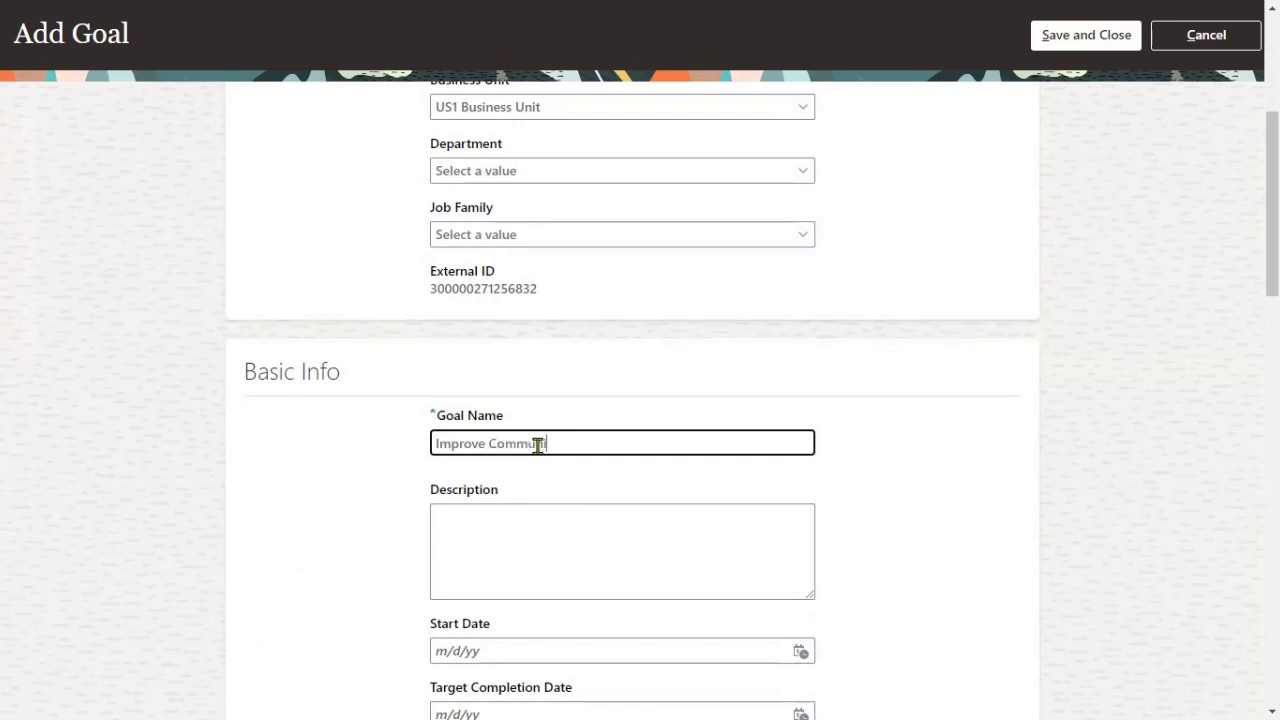
pyautogui.write('cation skills')
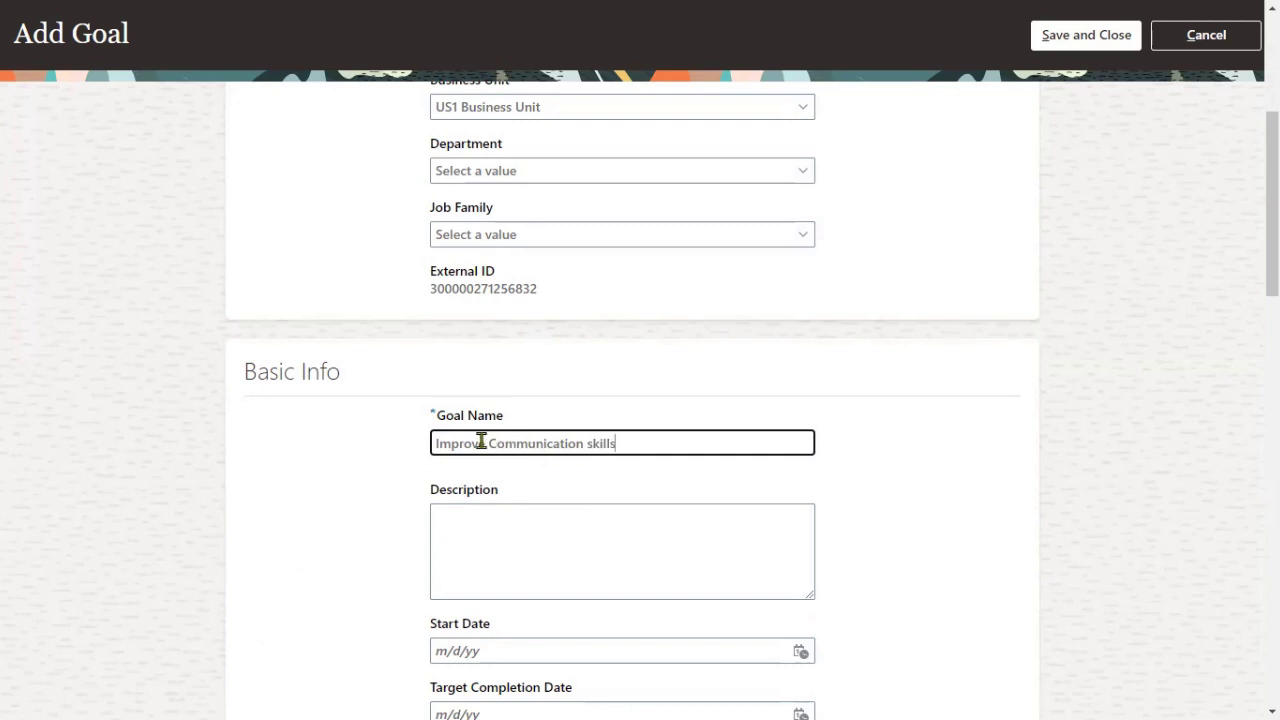
pyautogui.click(436, 443)
pyautogui.write('TATA')
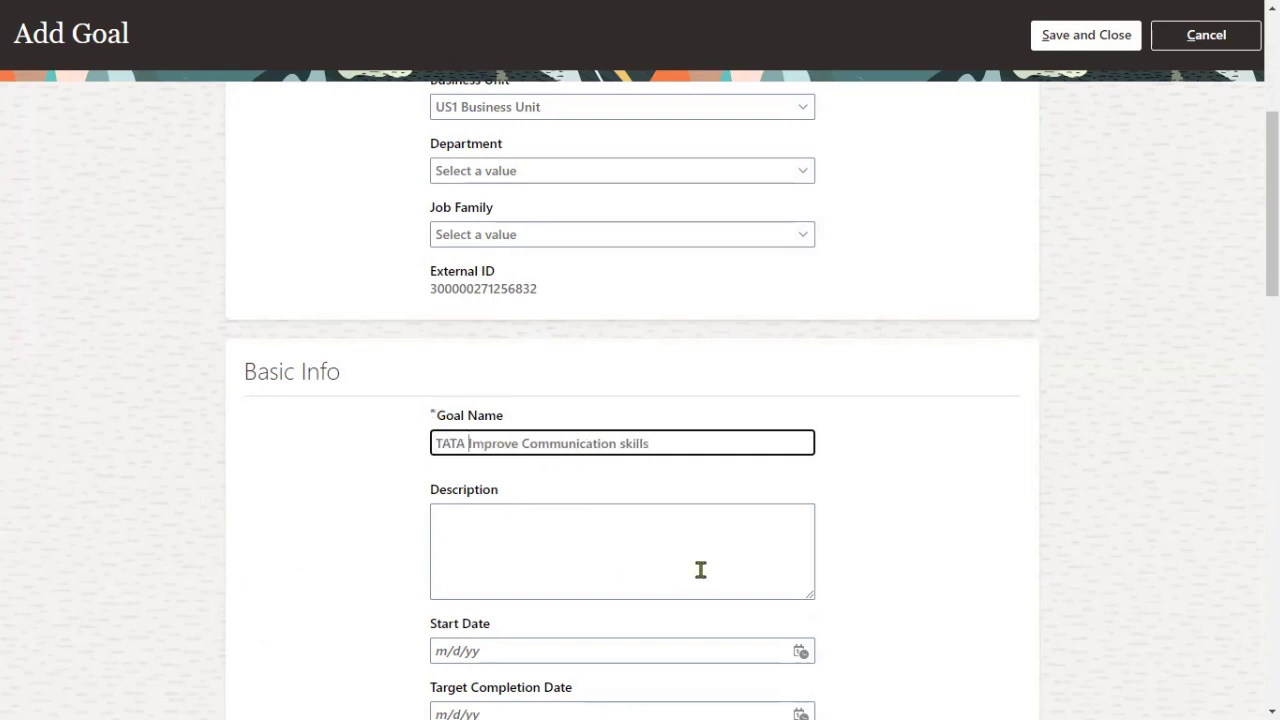
# - Set the goal's start date to 8/22/23
pyautogui.scroll(-3, 700, 565)
pyautogui.click(801, 372)
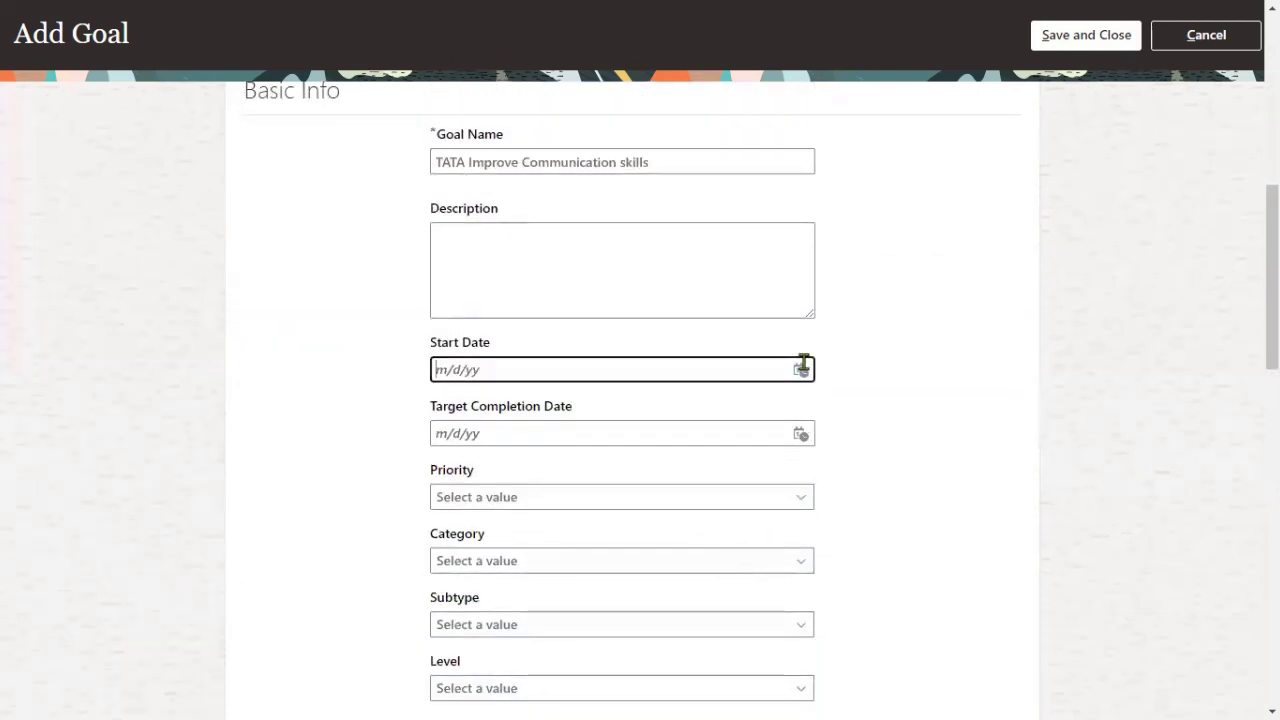
pyautogui.click(893, 542)
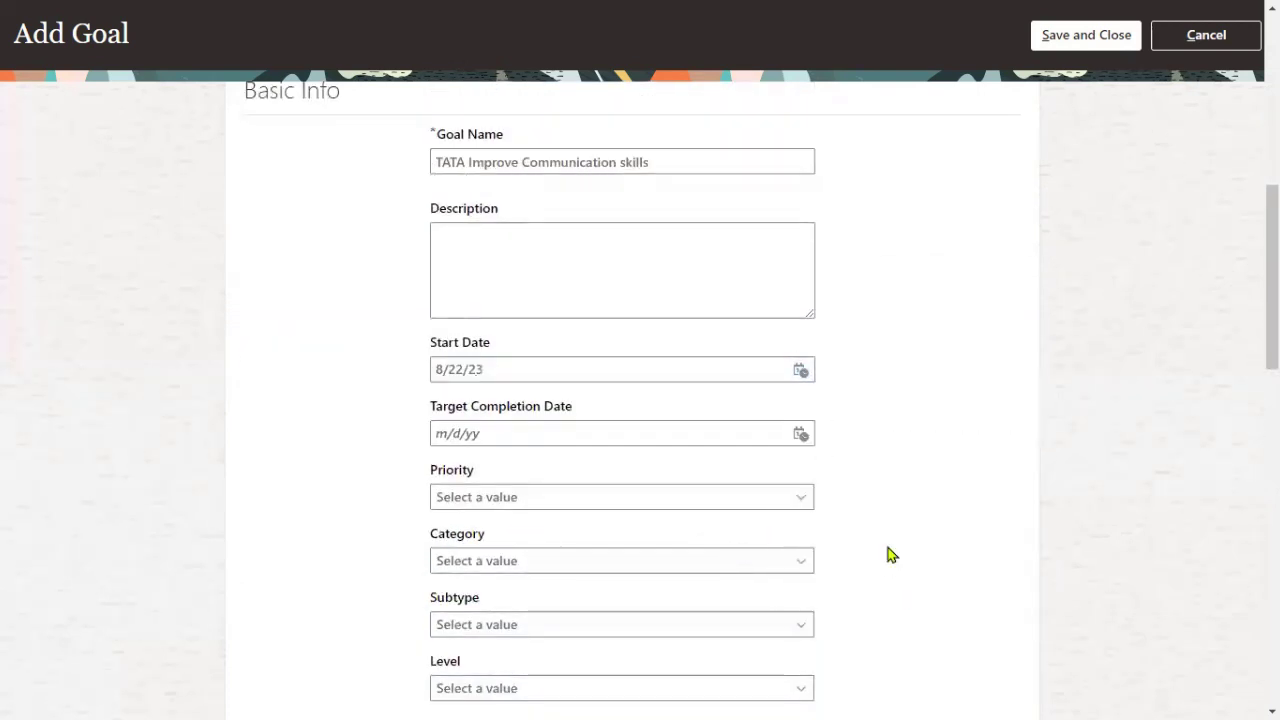
# - Set the goal's target completion date to 9/22/23
pyautogui.click(802, 437)
pyautogui.click(890, 603)
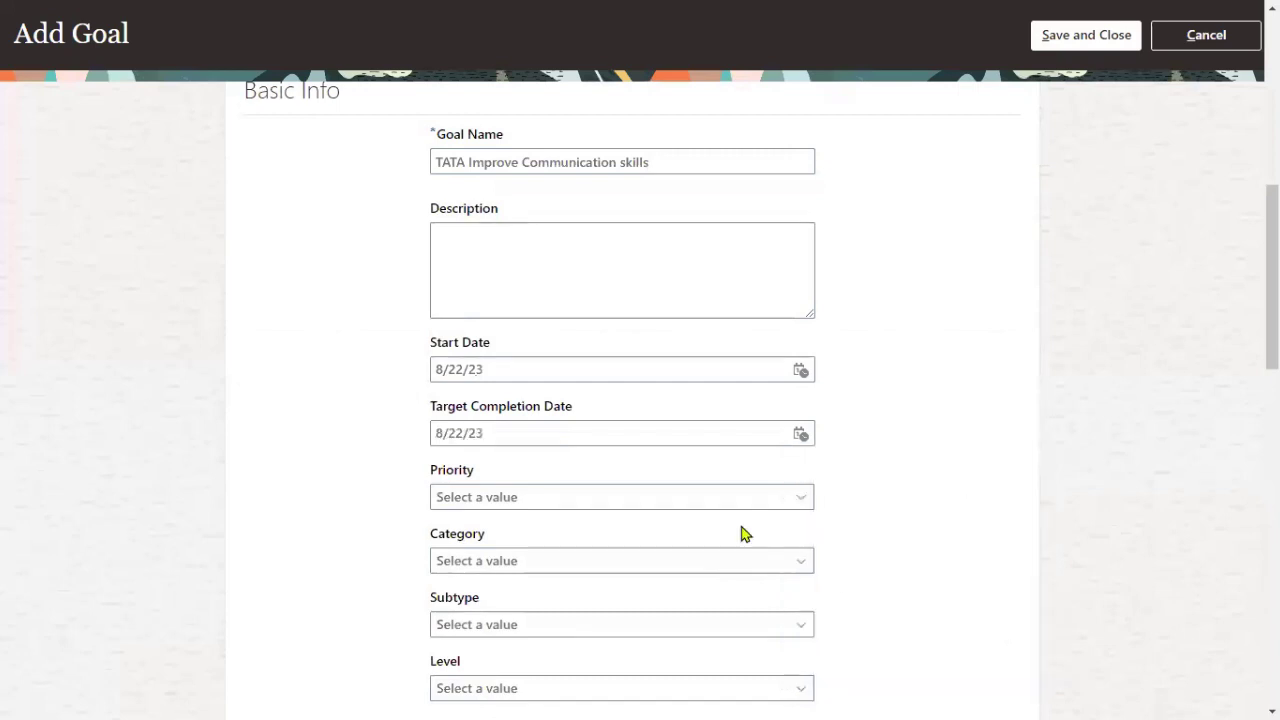
pyautogui.moveTo(441, 432); pyautogui.dragTo(420, 427)
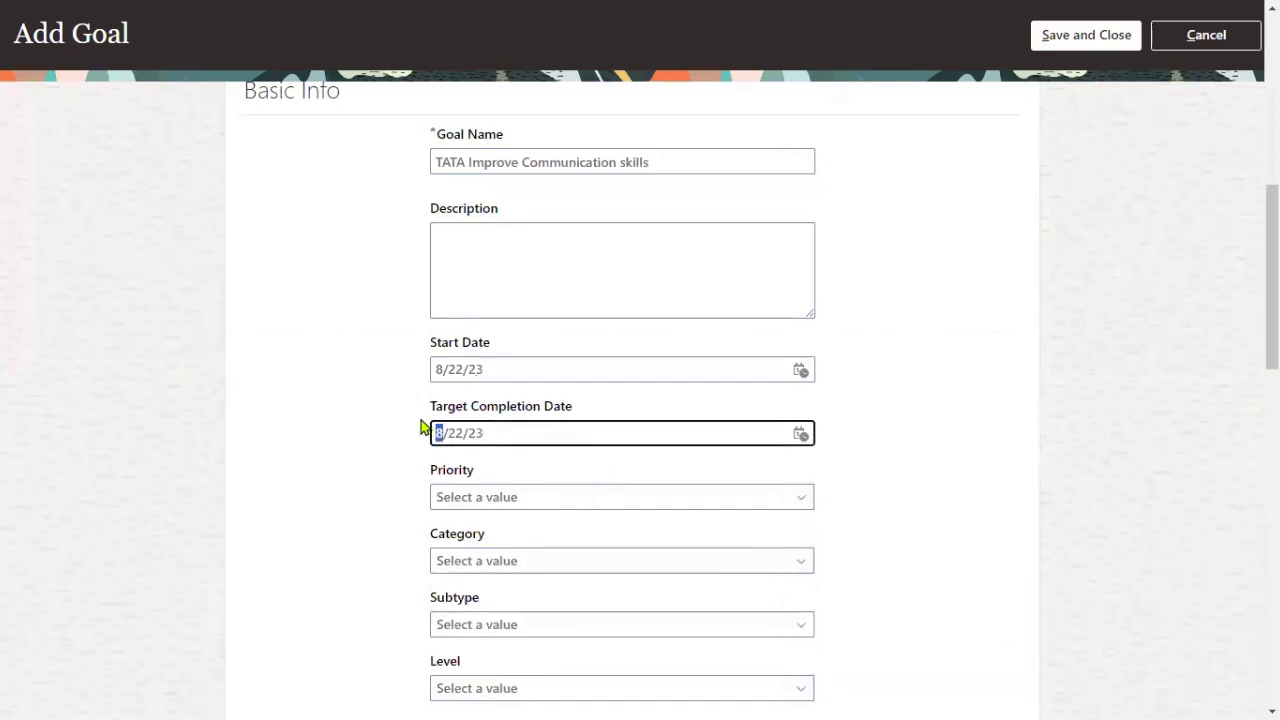
pyautogui.write('9')
pyautogui.click(900, 510)
# - Set the goal's priority to High and its category to Education
pyautogui.click(716, 500)
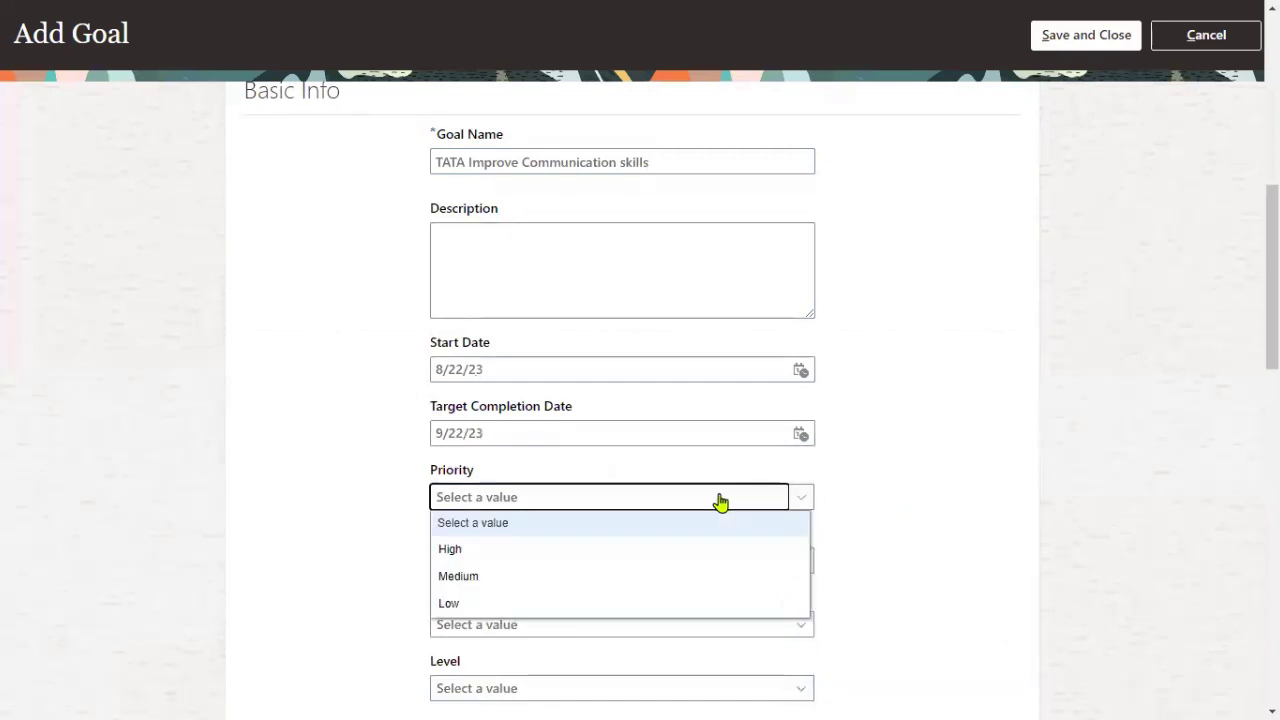
pyautogui.click(492, 556)
pyautogui.scroll(-2, 603, 549)
pyautogui.click(589, 374)
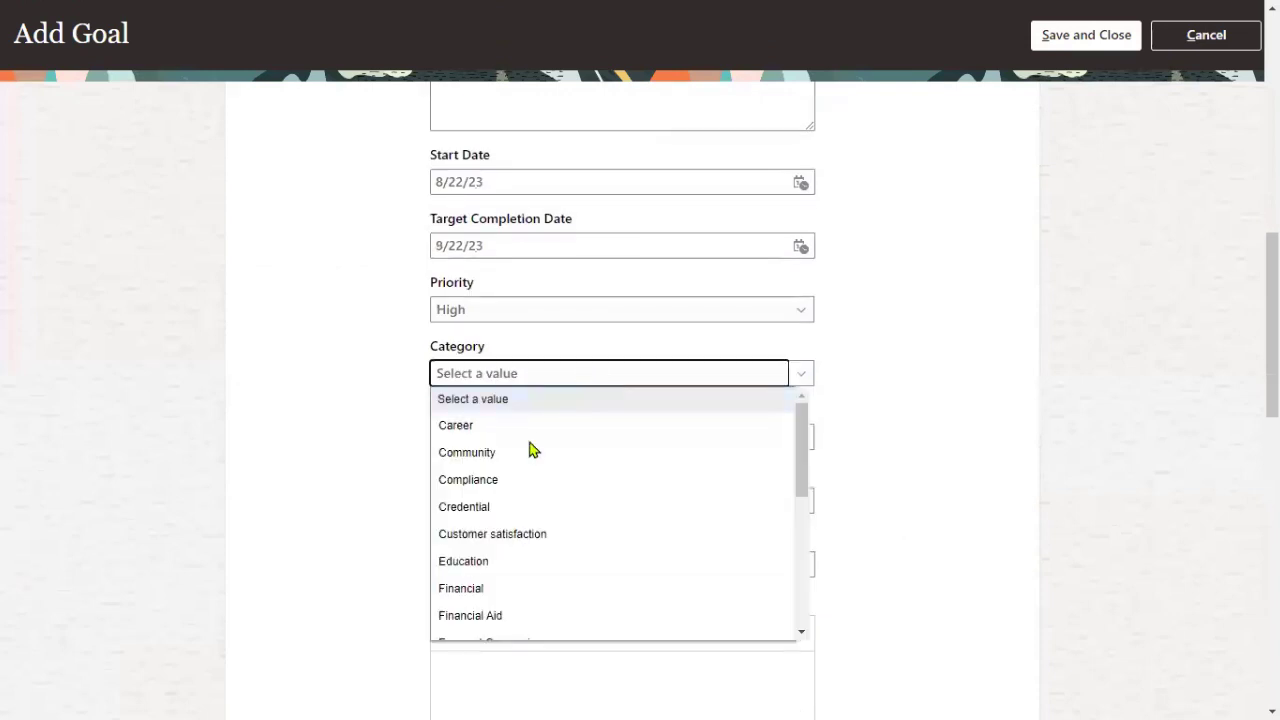
pyautogui.scroll(-2, 560, 520)
pyautogui.click(510, 470)
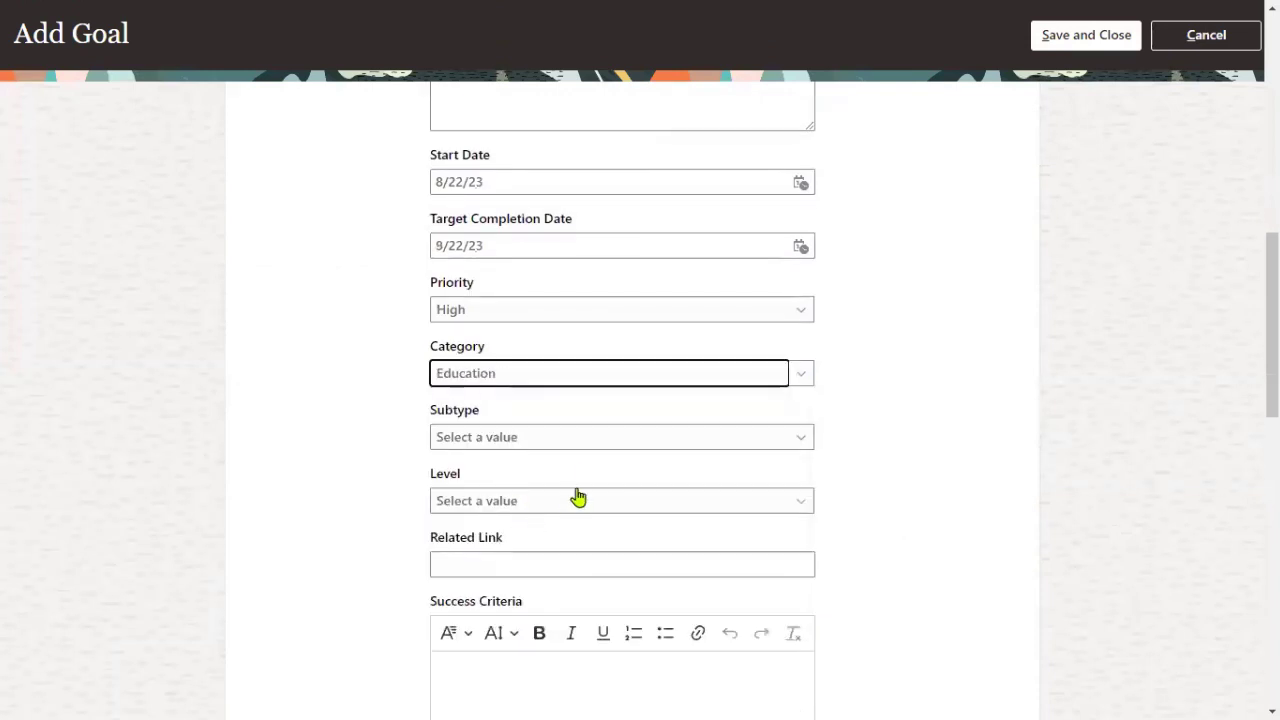
# - Set the goal's subtype to Group Level Goals and its level to Target
pyautogui.click(587, 443)
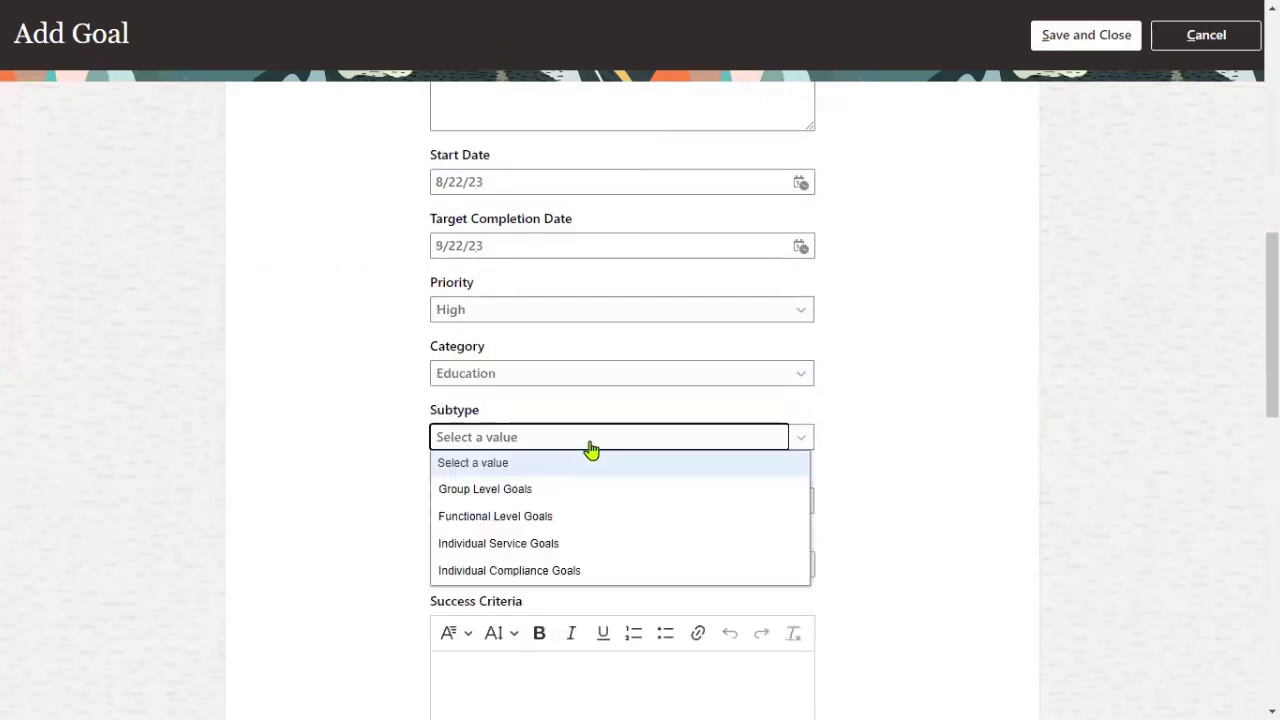
pyautogui.click(550, 493)
pyautogui.click(537, 502)
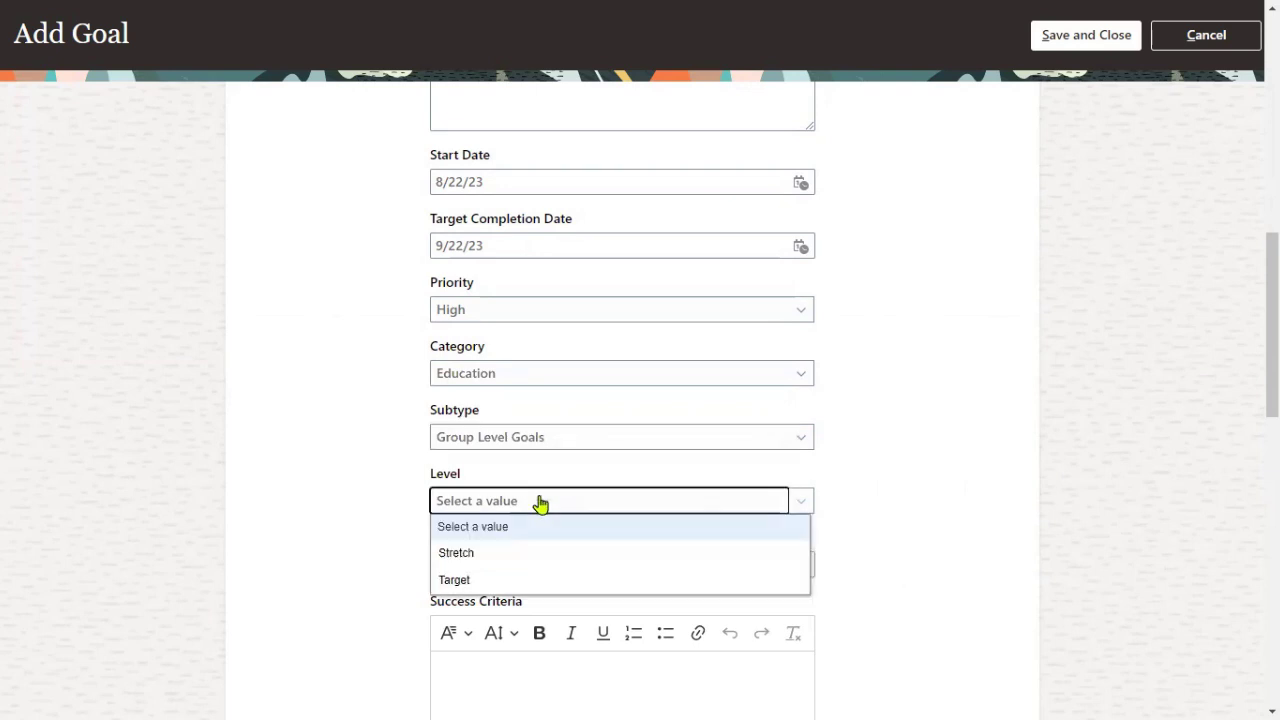
pyautogui.click(520, 585)
# - Review the remaining goal sections without adding measurements or tasks, and save and close the goal
pyautogui.click(540, 566)
pyautogui.scroll(-2, 627, 521)
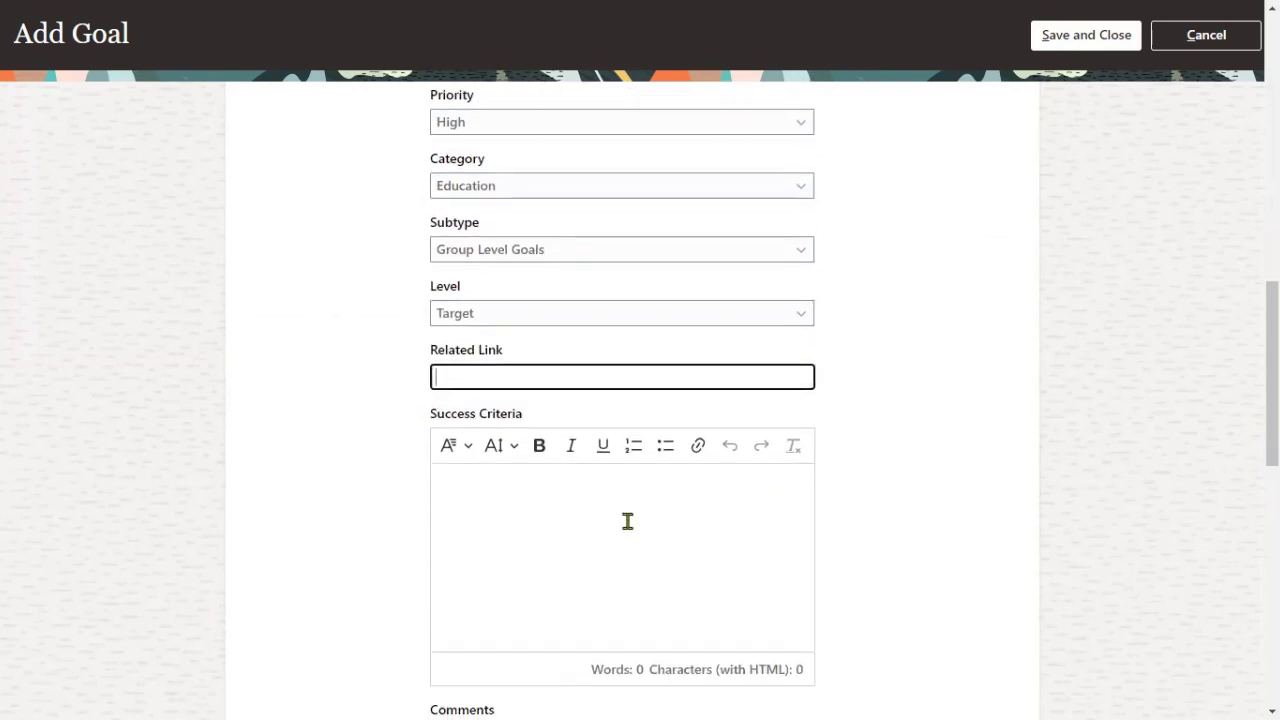
pyautogui.scroll(-7, 627, 521)
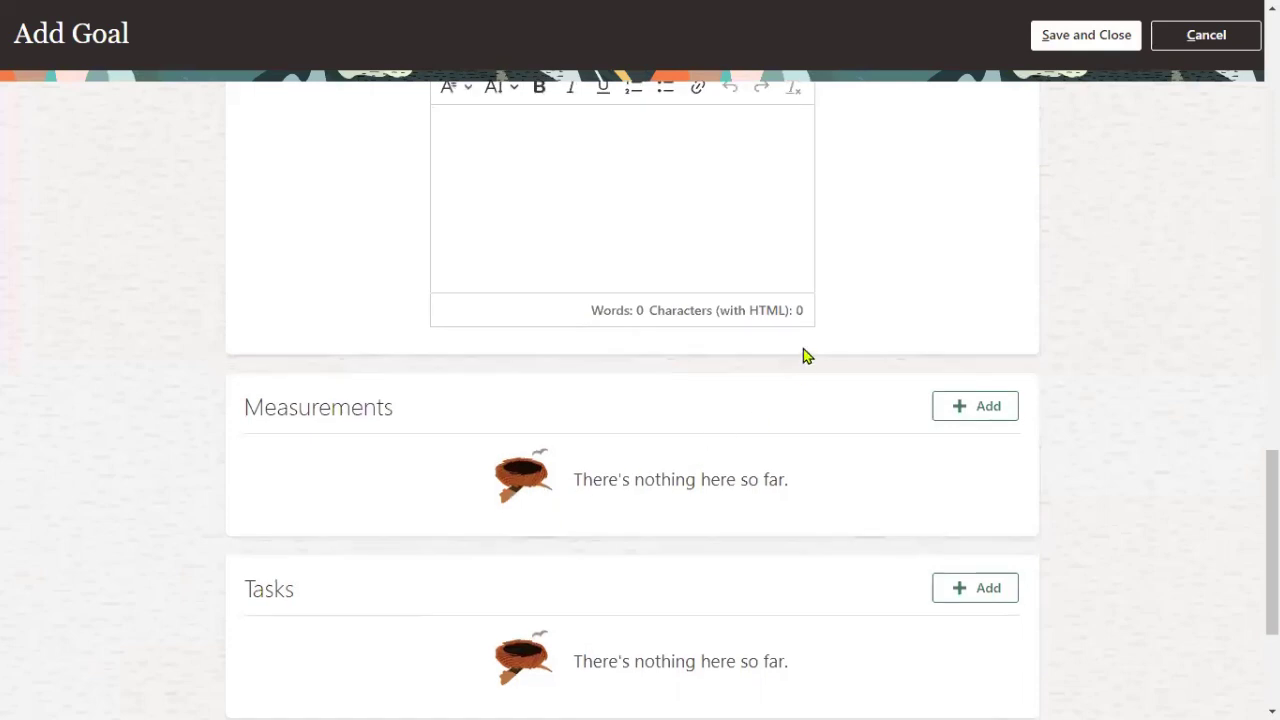
pyautogui.scroll(12, 997, 316)
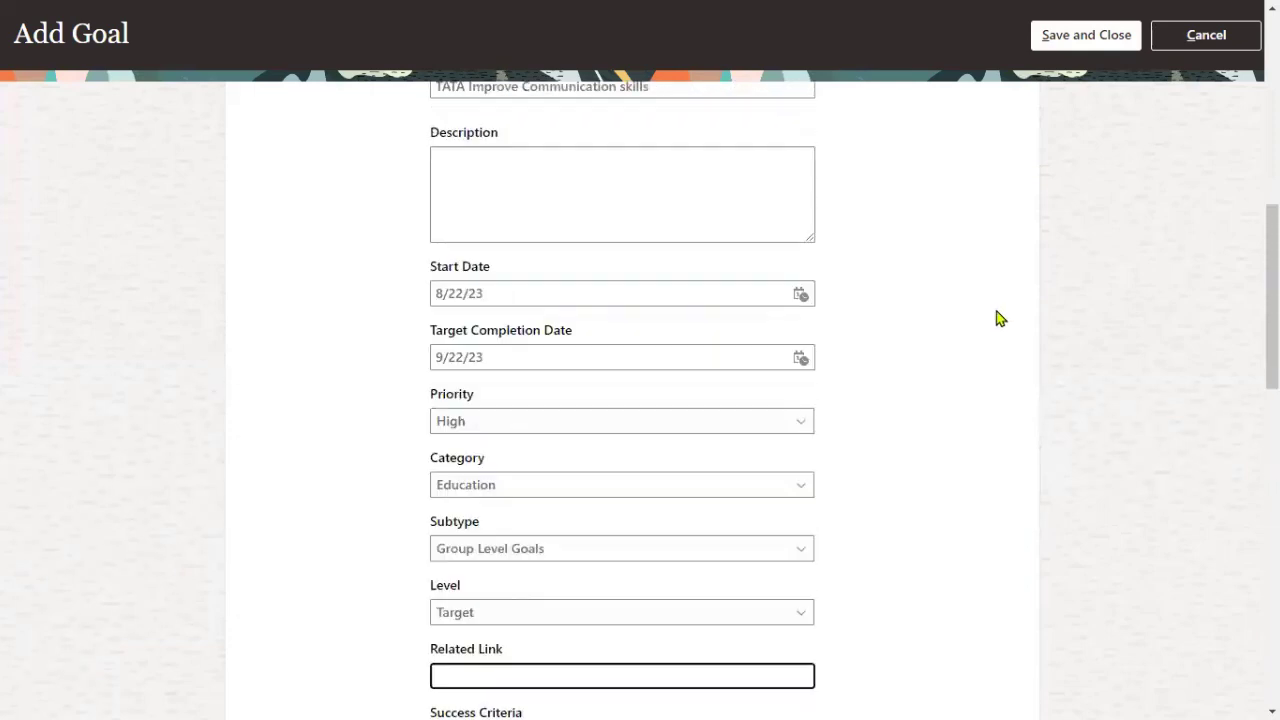
pyautogui.scroll(5, 997, 316)
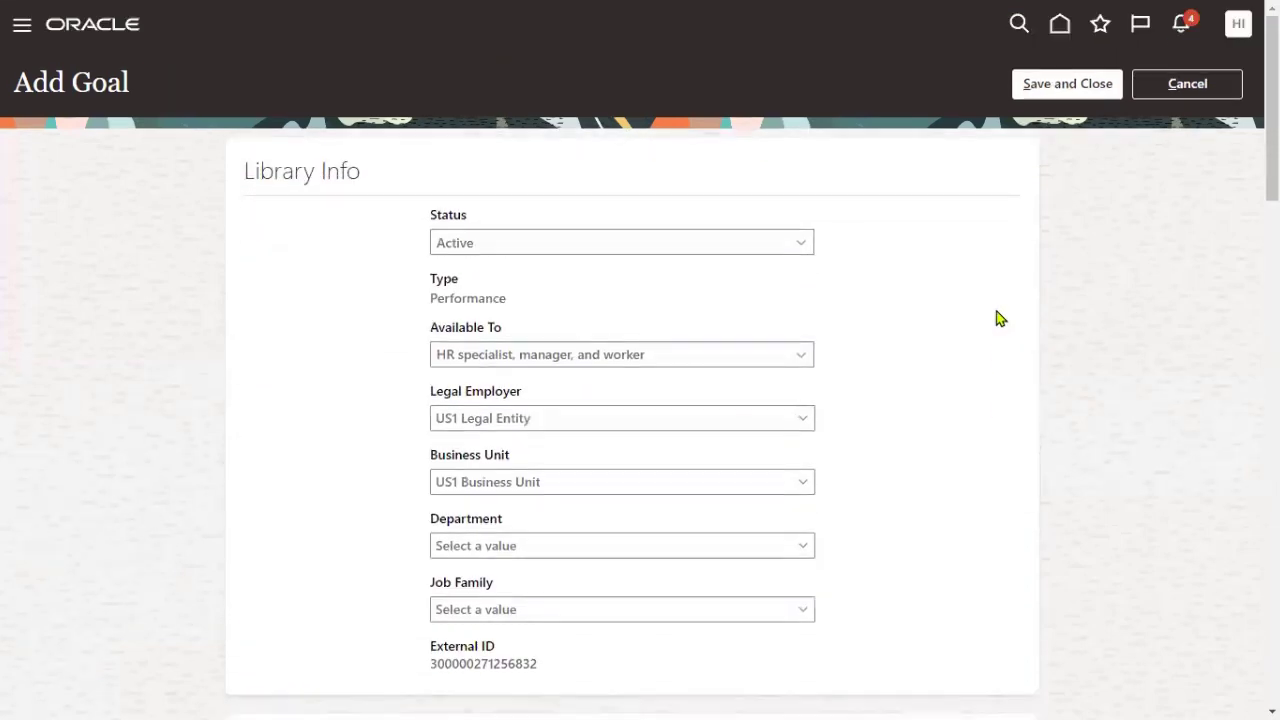
pyautogui.click(1059, 90)
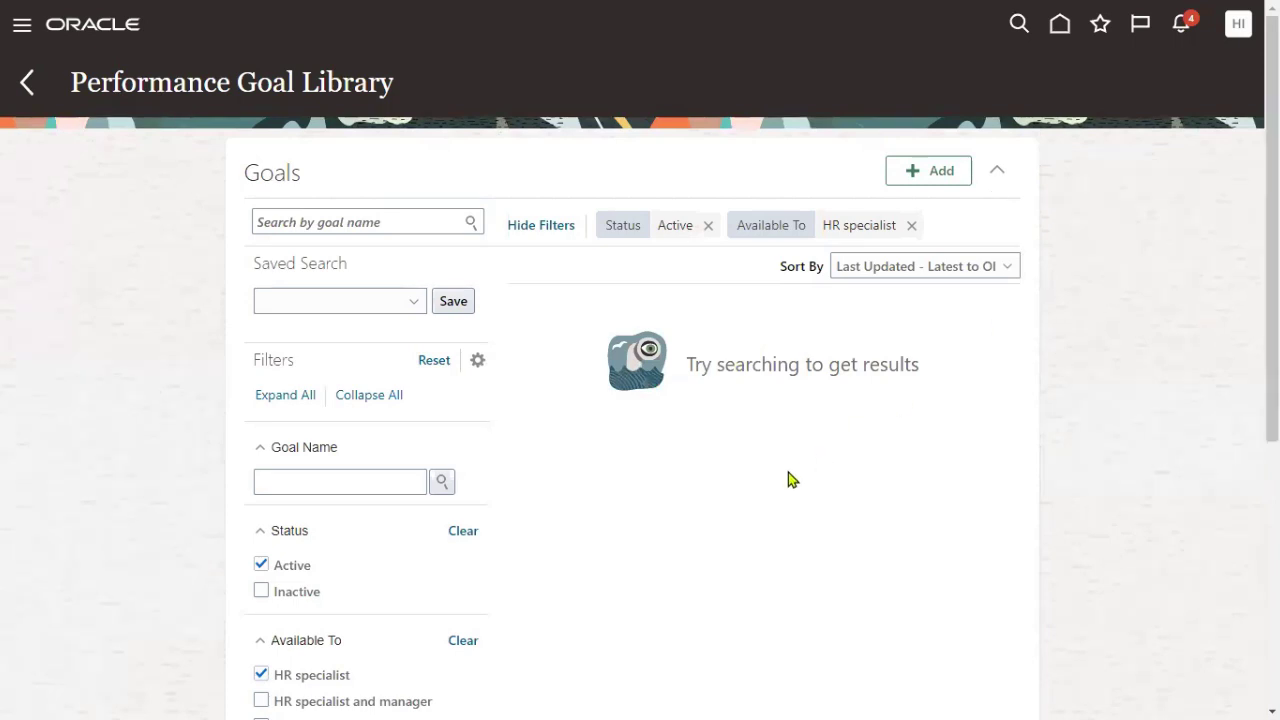
# - Go from the goal library to Eligibility Profiles and start creating a participant profile
pyautogui.click(25, 88)
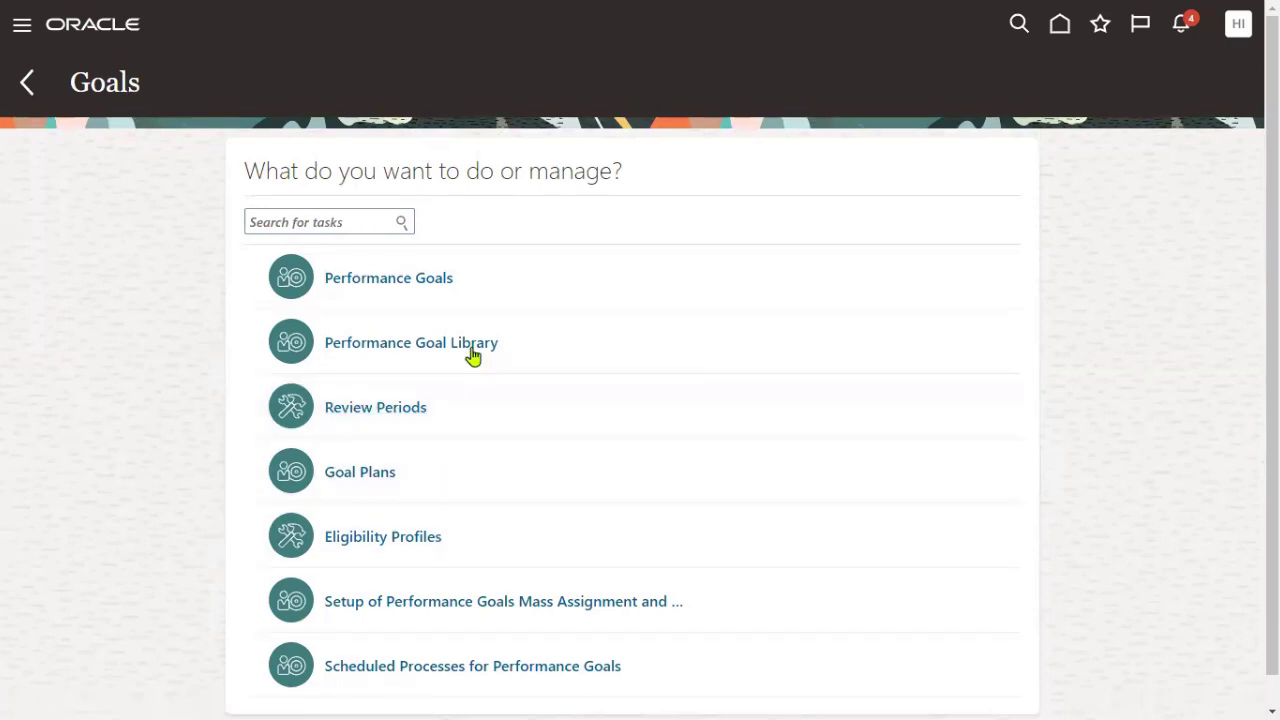
pyautogui.click(424, 546)
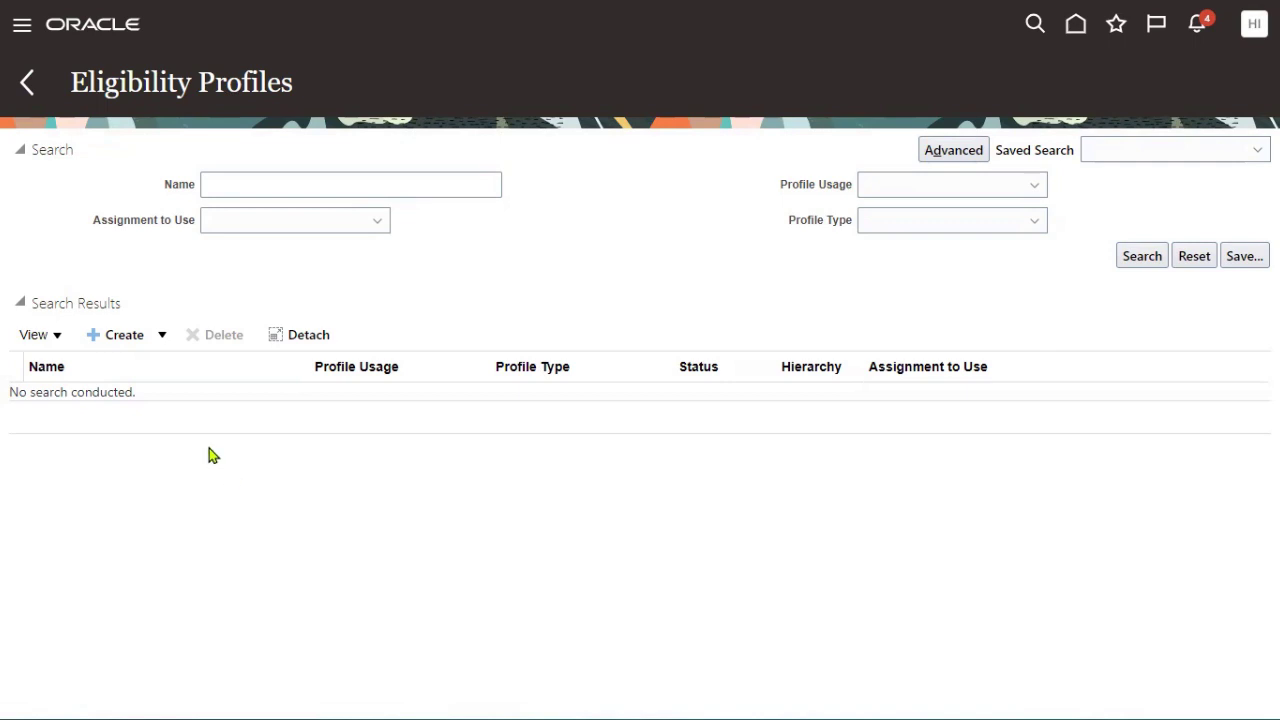
pyautogui.click(162, 336)
pyautogui.click(163, 366)
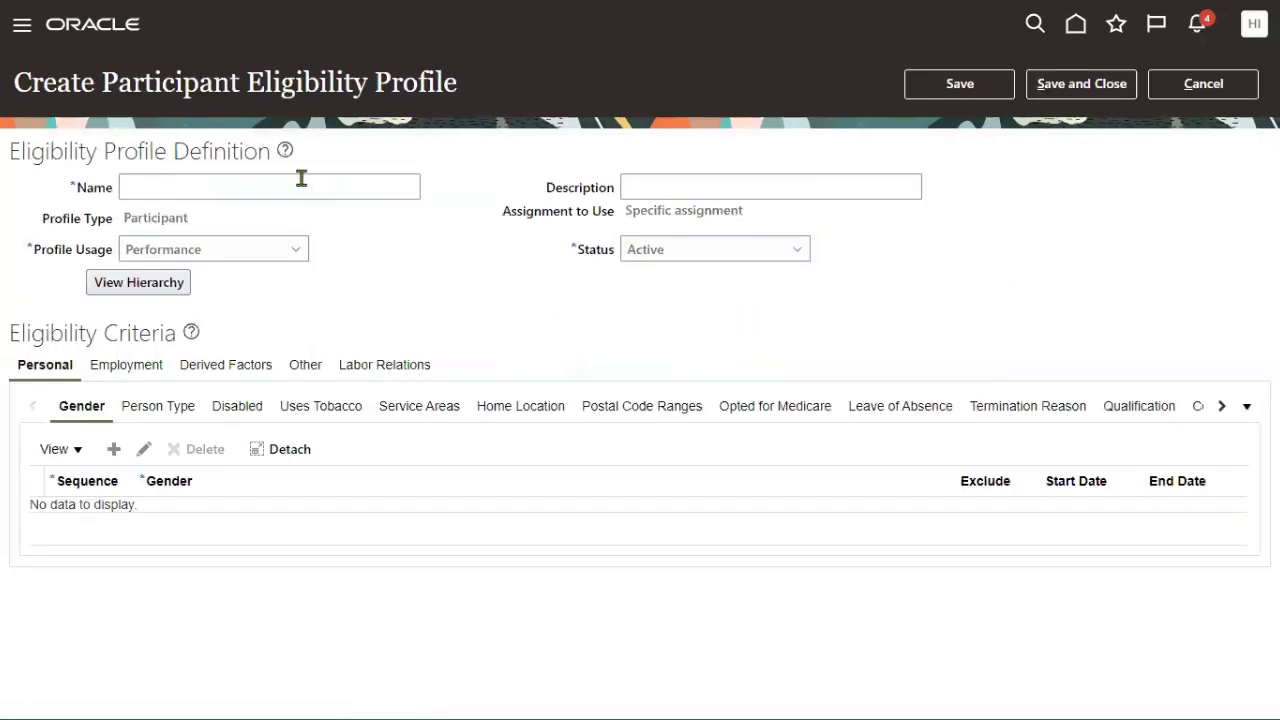
# - Name the eligibility profile "TATA GM Profile" and set its profile usage to Goals Management
pyautogui.click(299, 186)
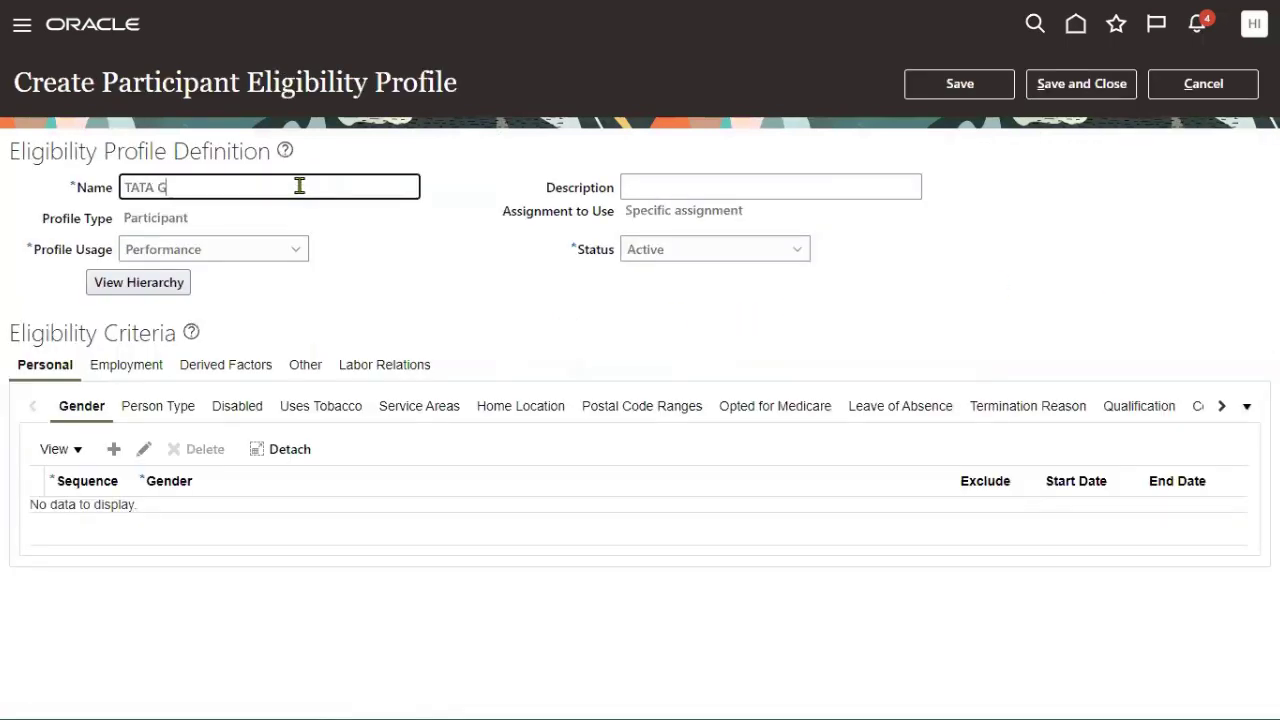
pyautogui.write('M Profile')
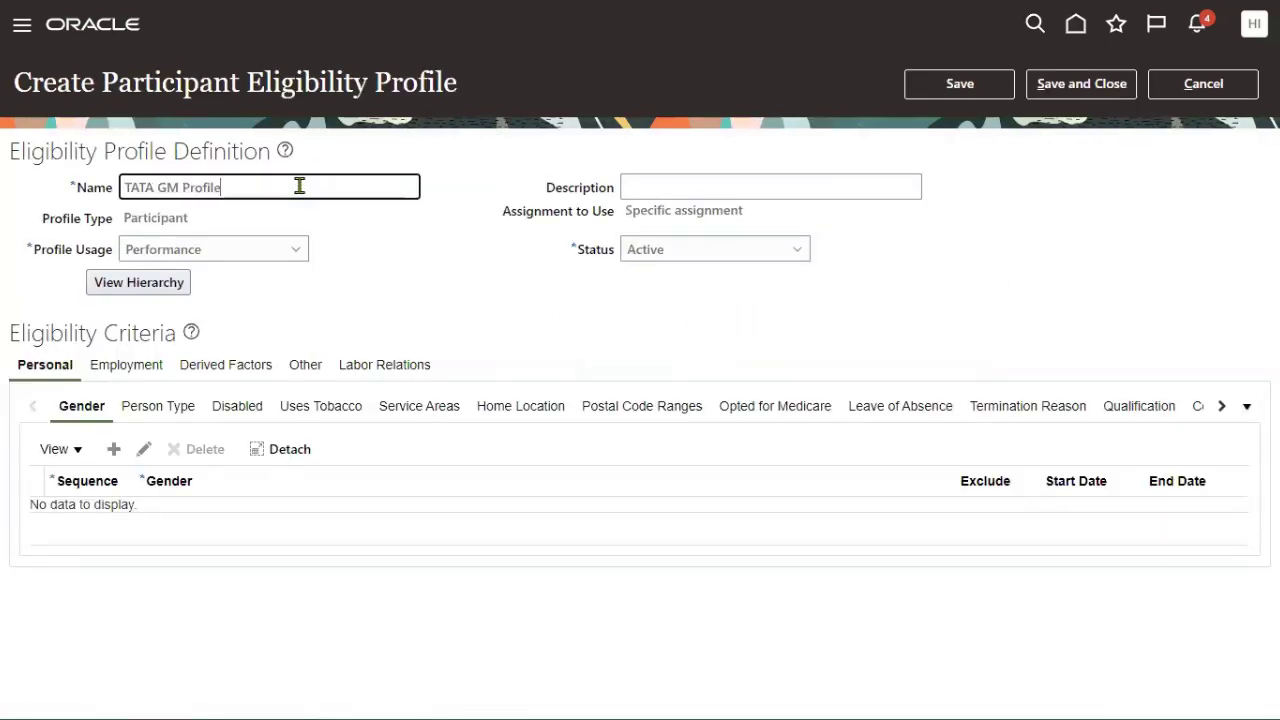
pyautogui.click(303, 250)
pyautogui.press('Escape')
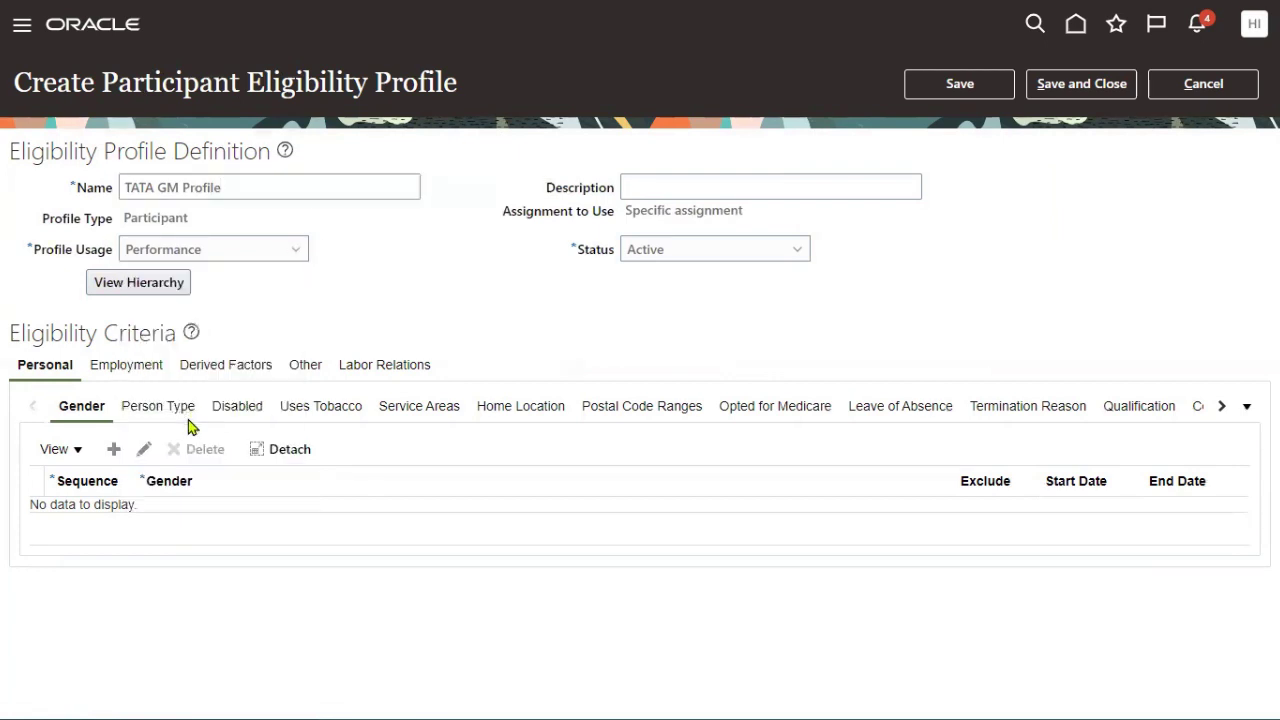
pyautogui.click(223, 263)
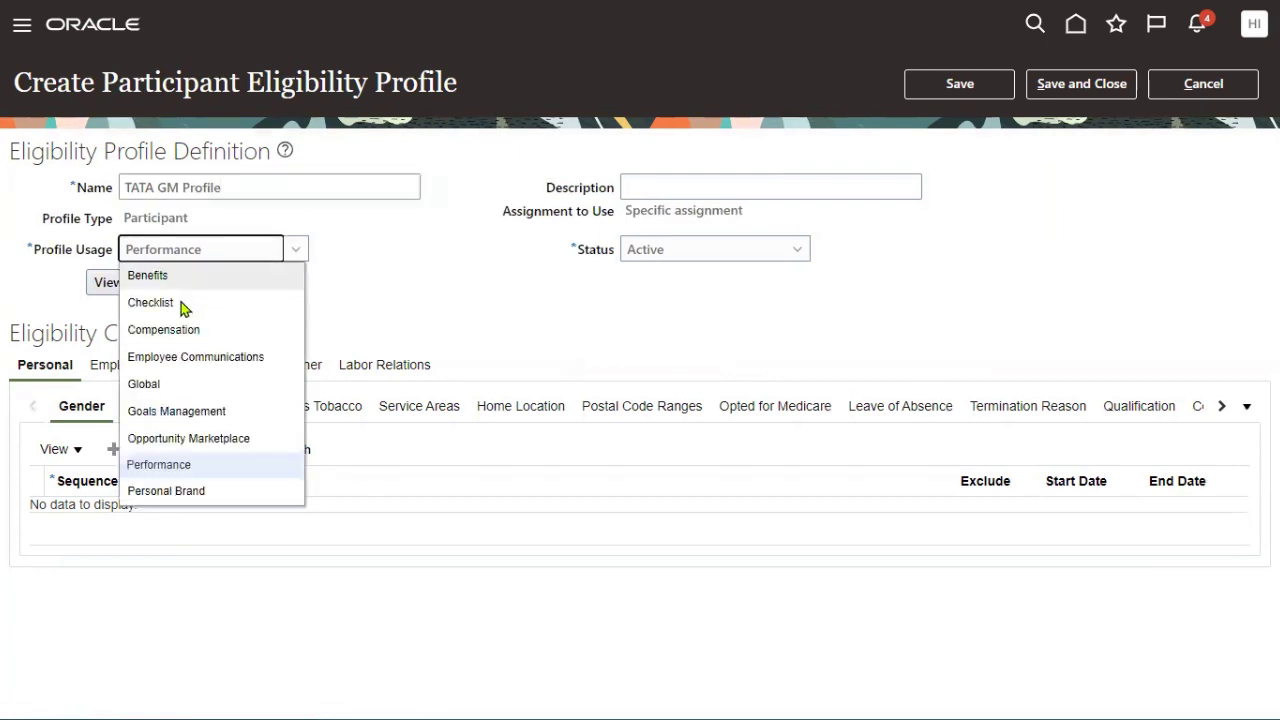
pyautogui.click(157, 411)
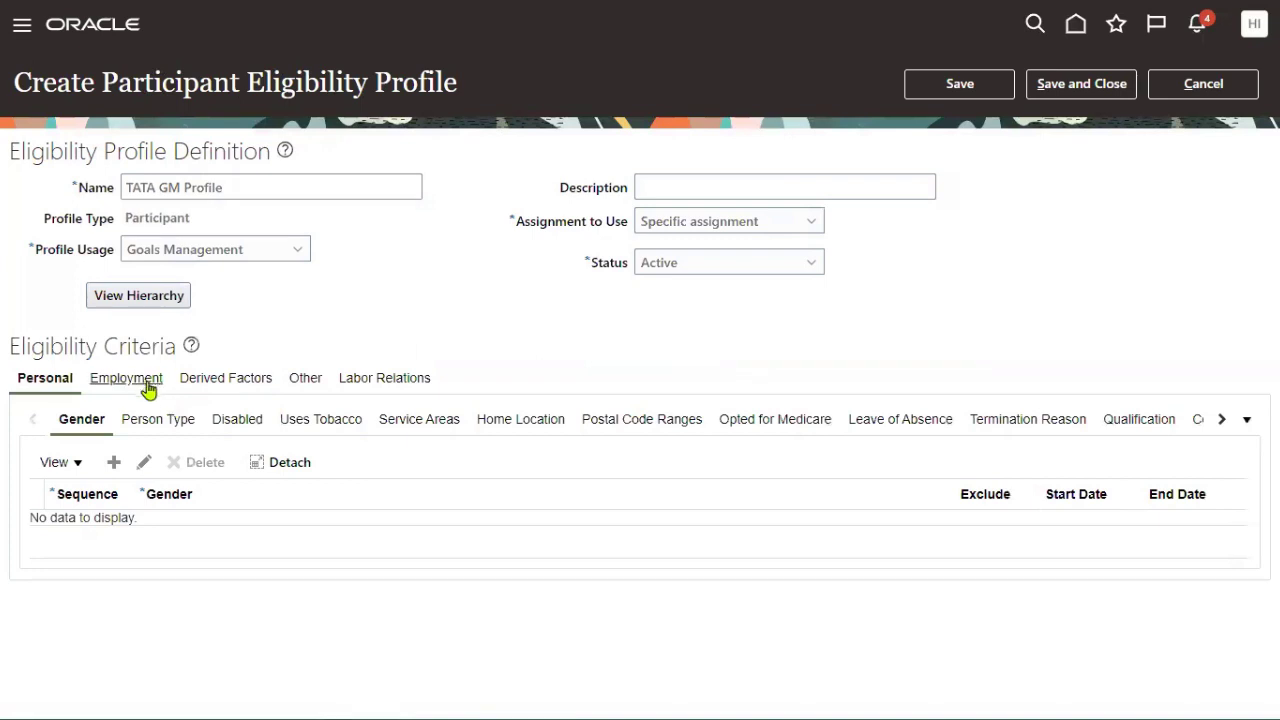
# - Add a Legal Entities row to the profile's Employment eligibility criteria with sequence 1
pyautogui.click(128, 380)
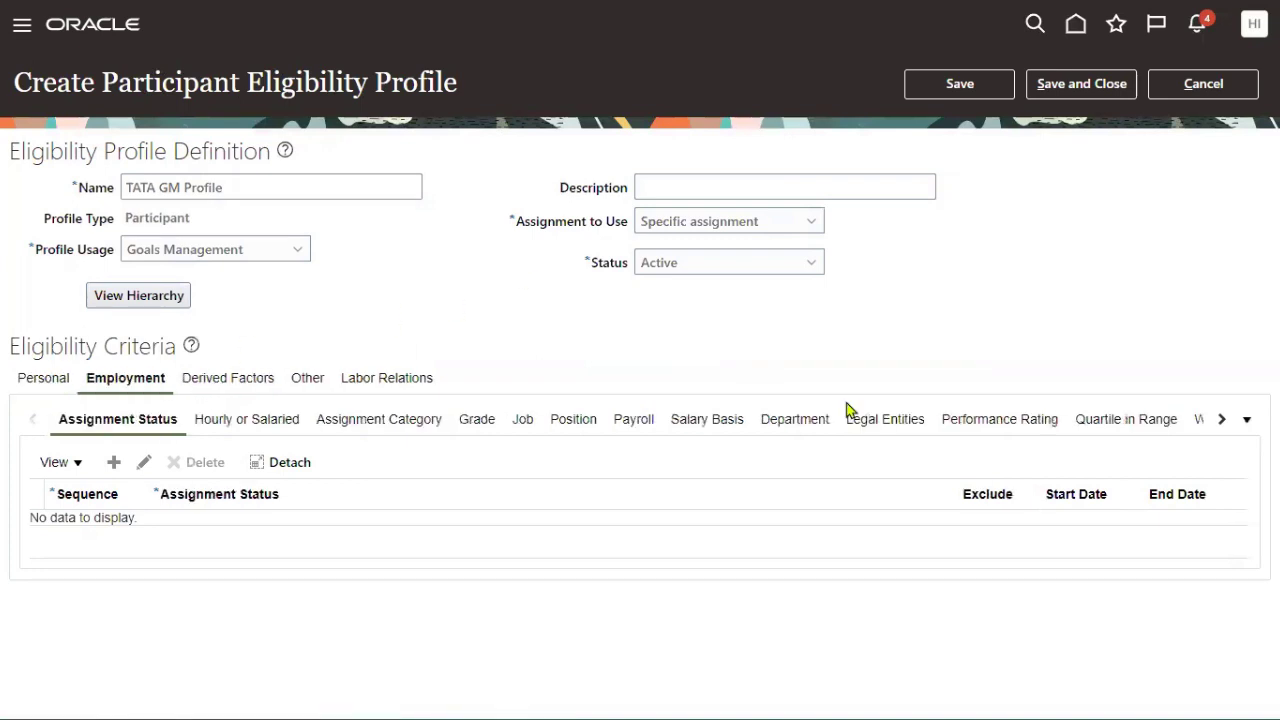
pyautogui.click(905, 421)
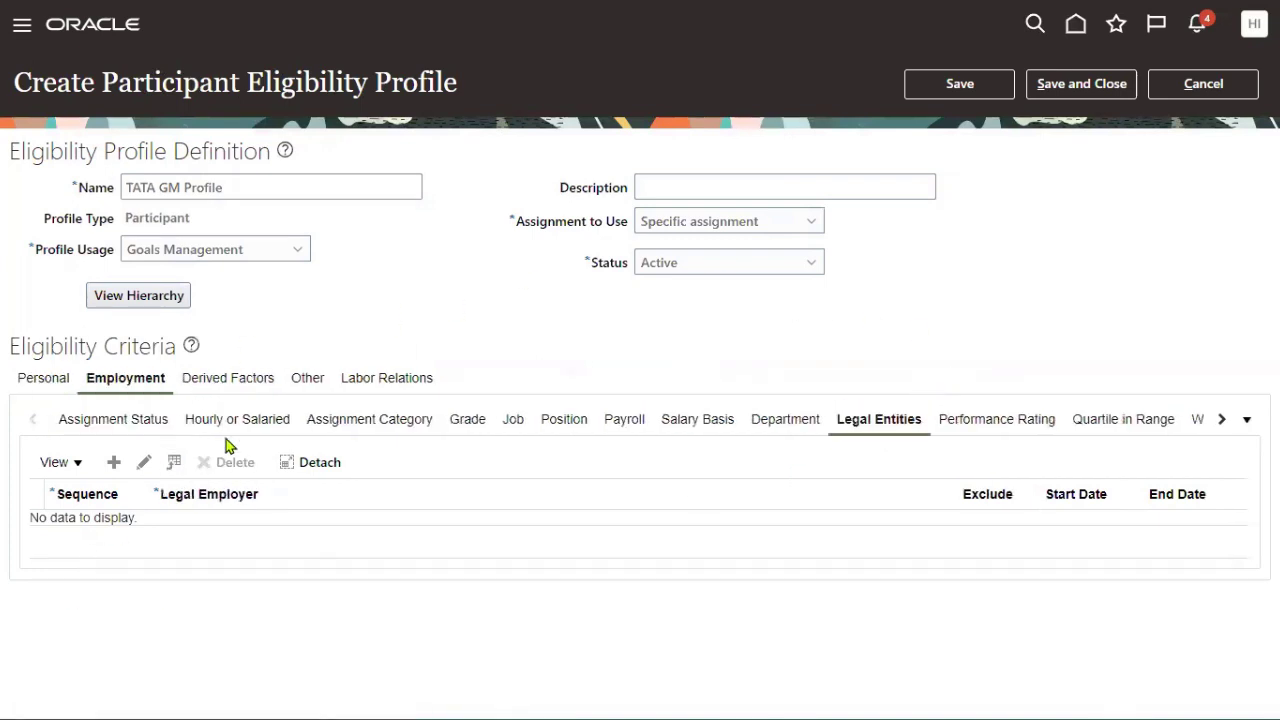
pyautogui.click(113, 462)
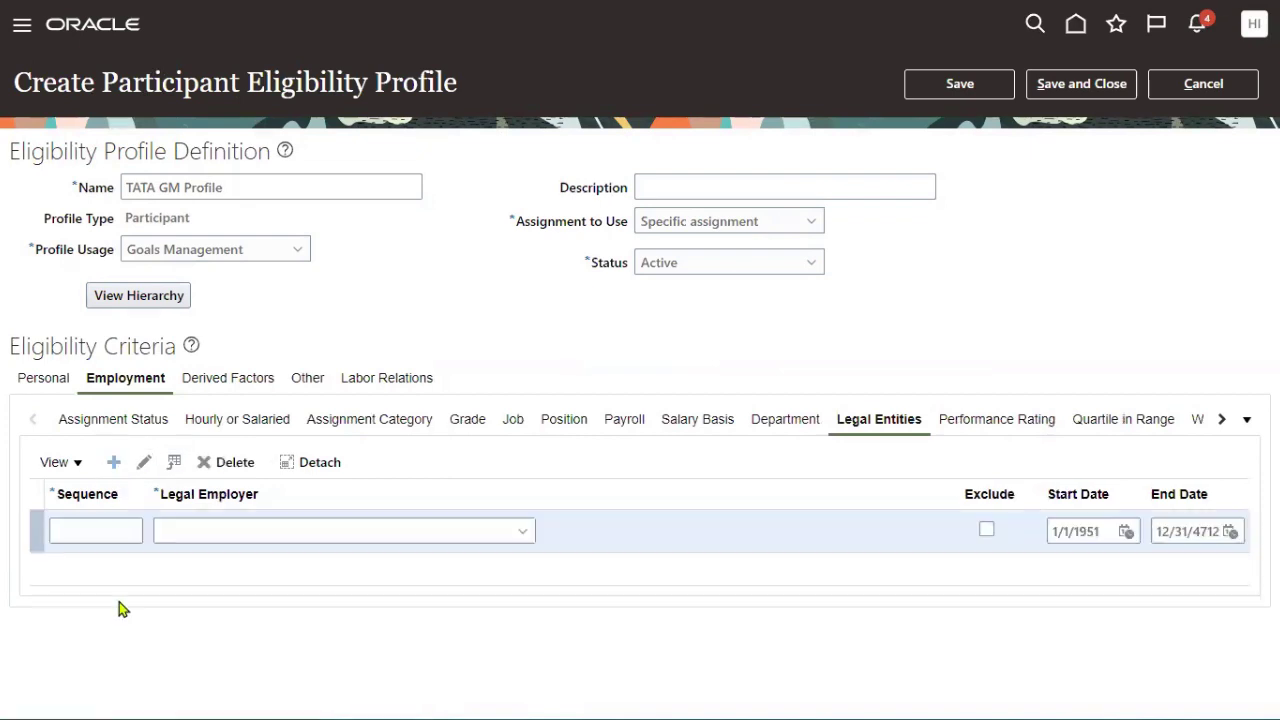
pyautogui.click(90, 528)
pyautogui.write('1')
# - Search the legal employers for US1 and assign US1 Legal Entity to the new criteria row
pyautogui.click(523, 537)
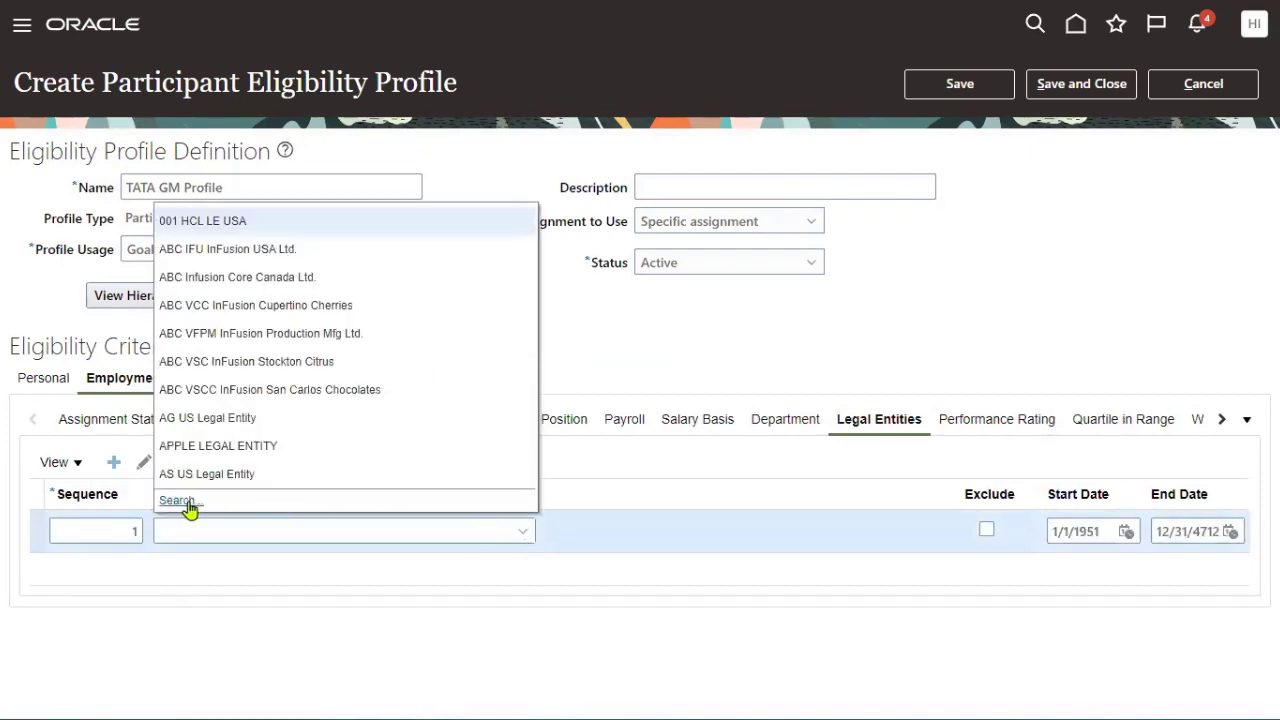
pyautogui.click(188, 509)
pyautogui.click(587, 334)
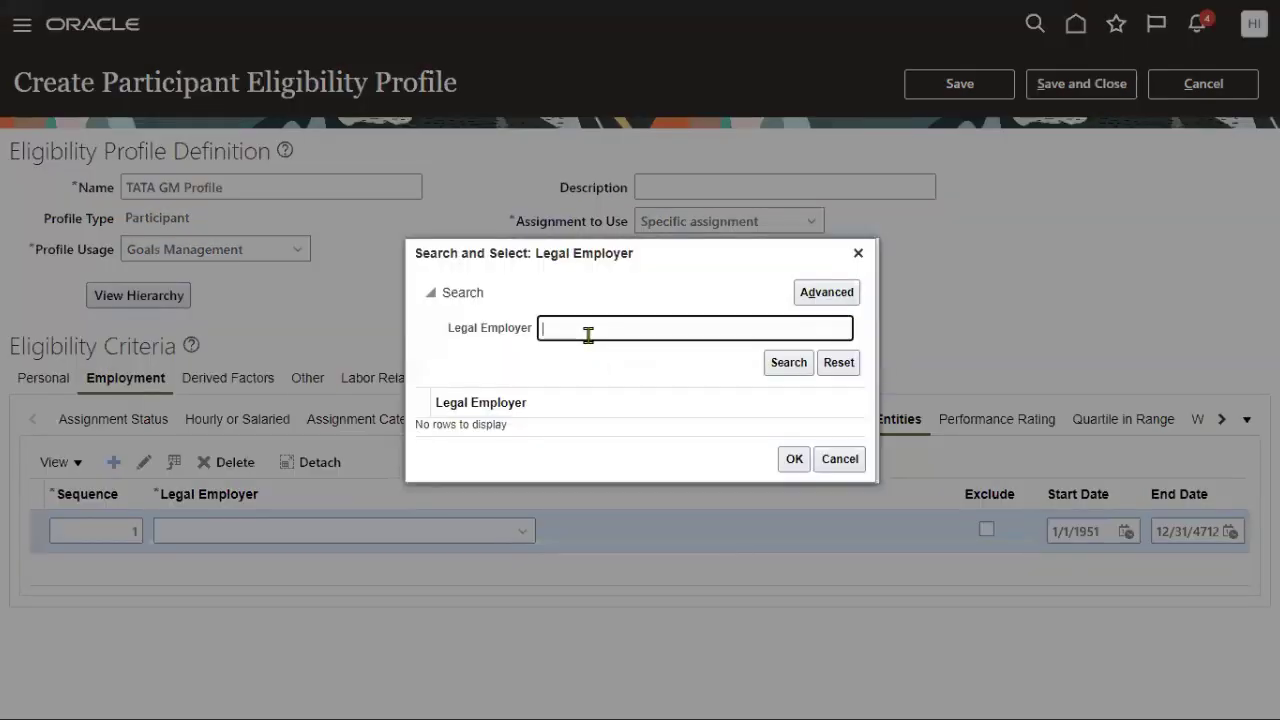
pyautogui.write('US1')
pyautogui.click(790, 362)
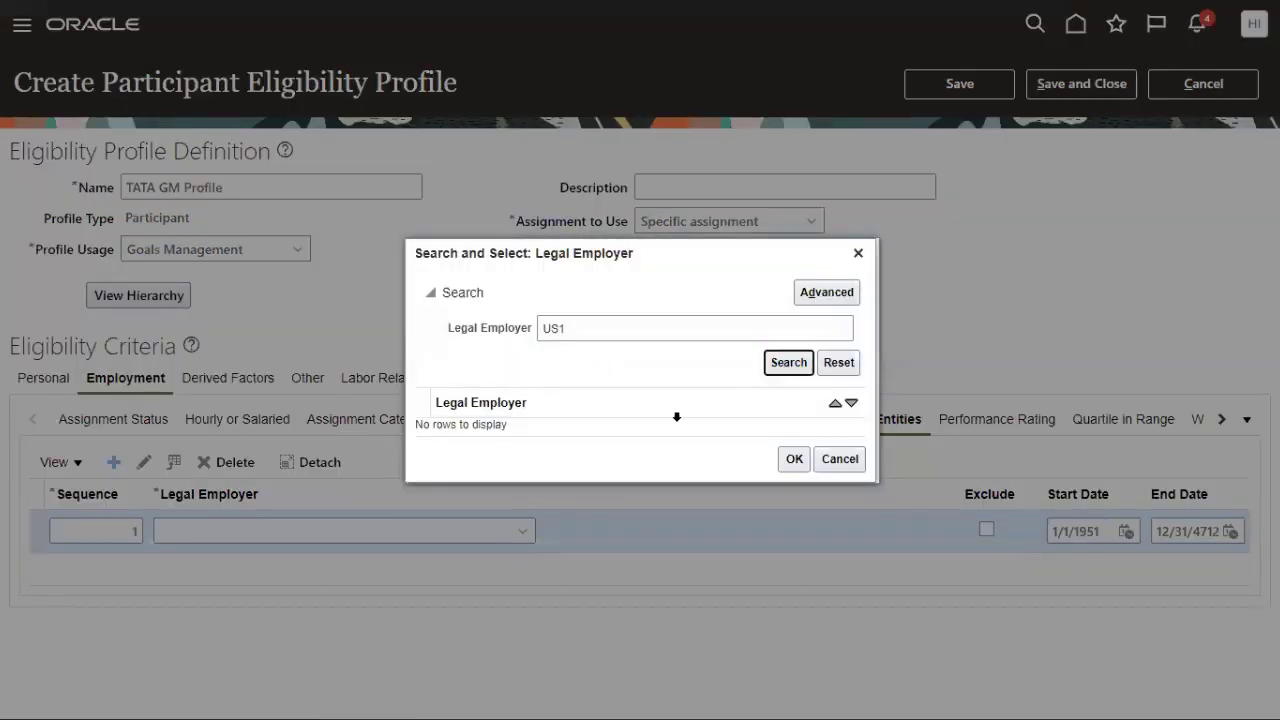
pyautogui.click(629, 425)
pyautogui.click(782, 473)
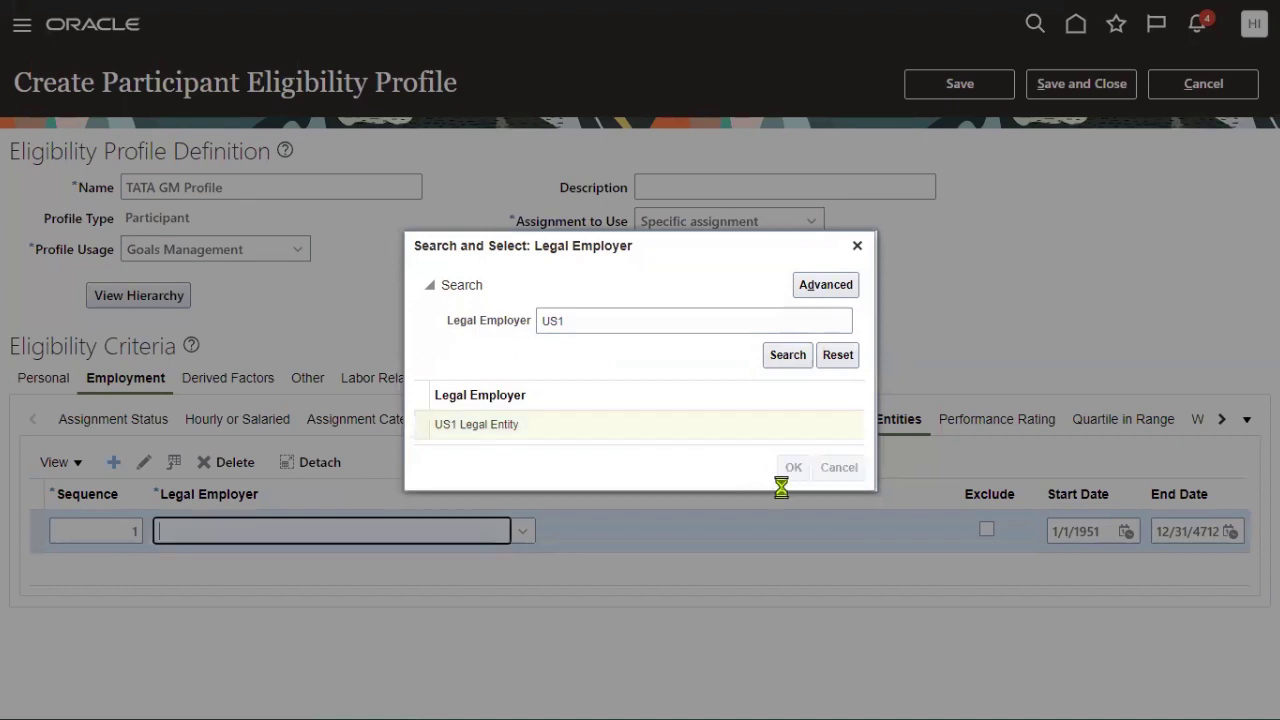
# - Add a Business Unit row to the Employment eligibility criteria with sequence 1
pyautogui.click(1220, 420)
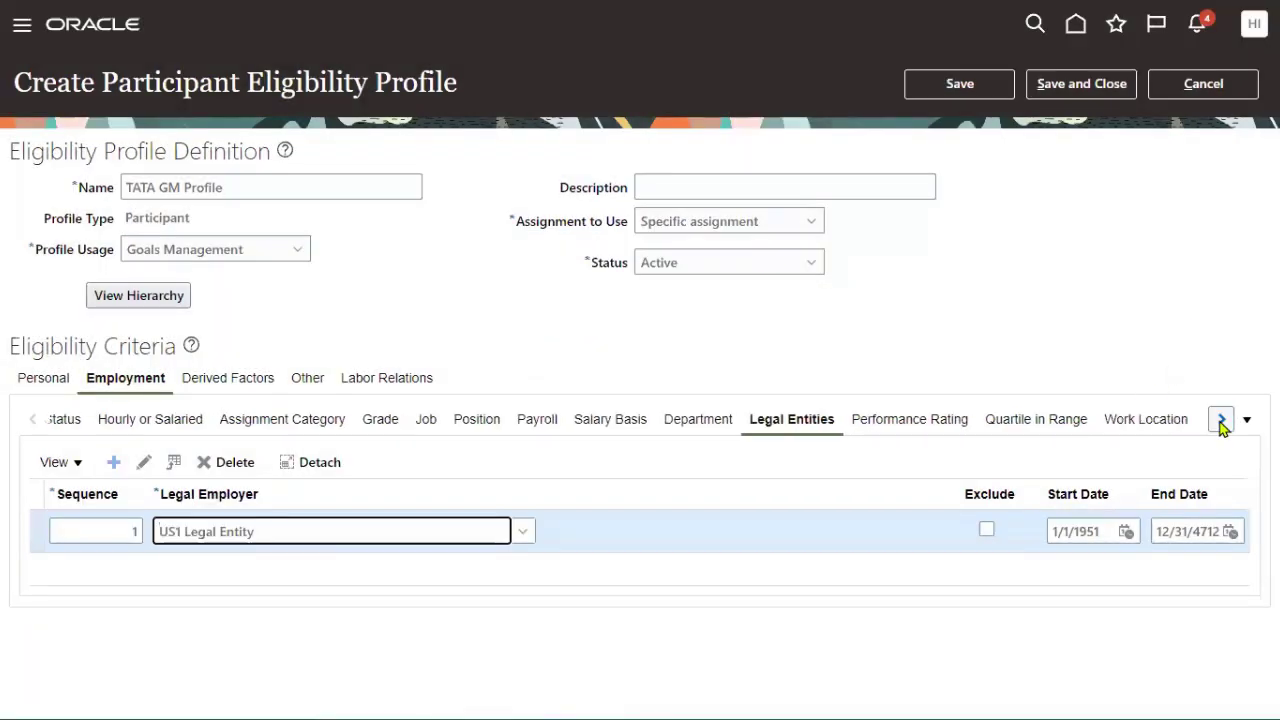
pyautogui.click(1220, 420)
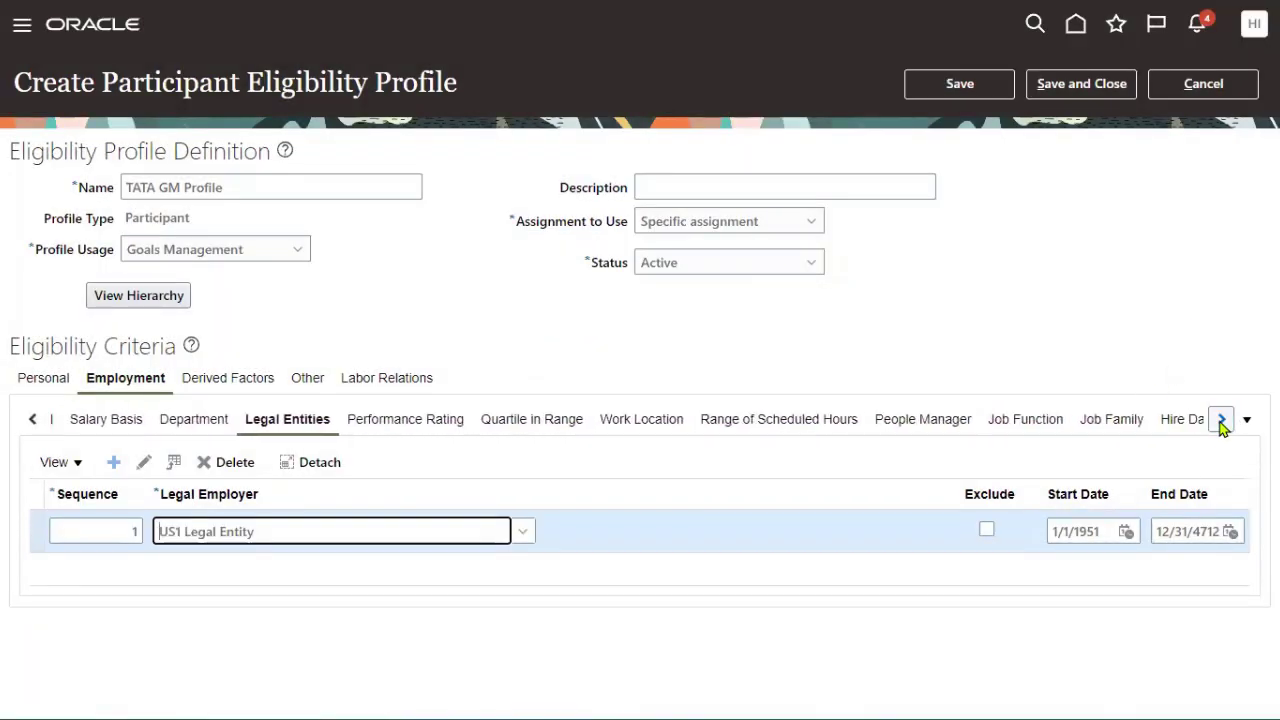
pyautogui.click(1180, 422)
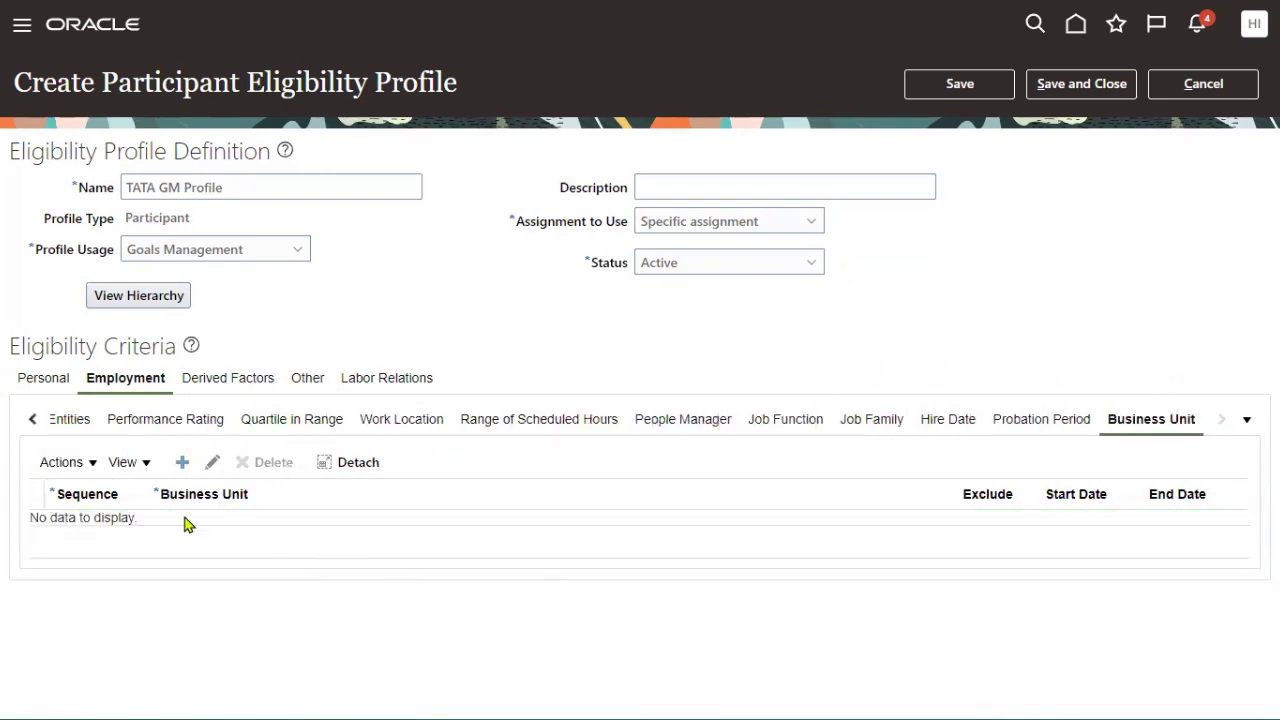
pyautogui.click(182, 466)
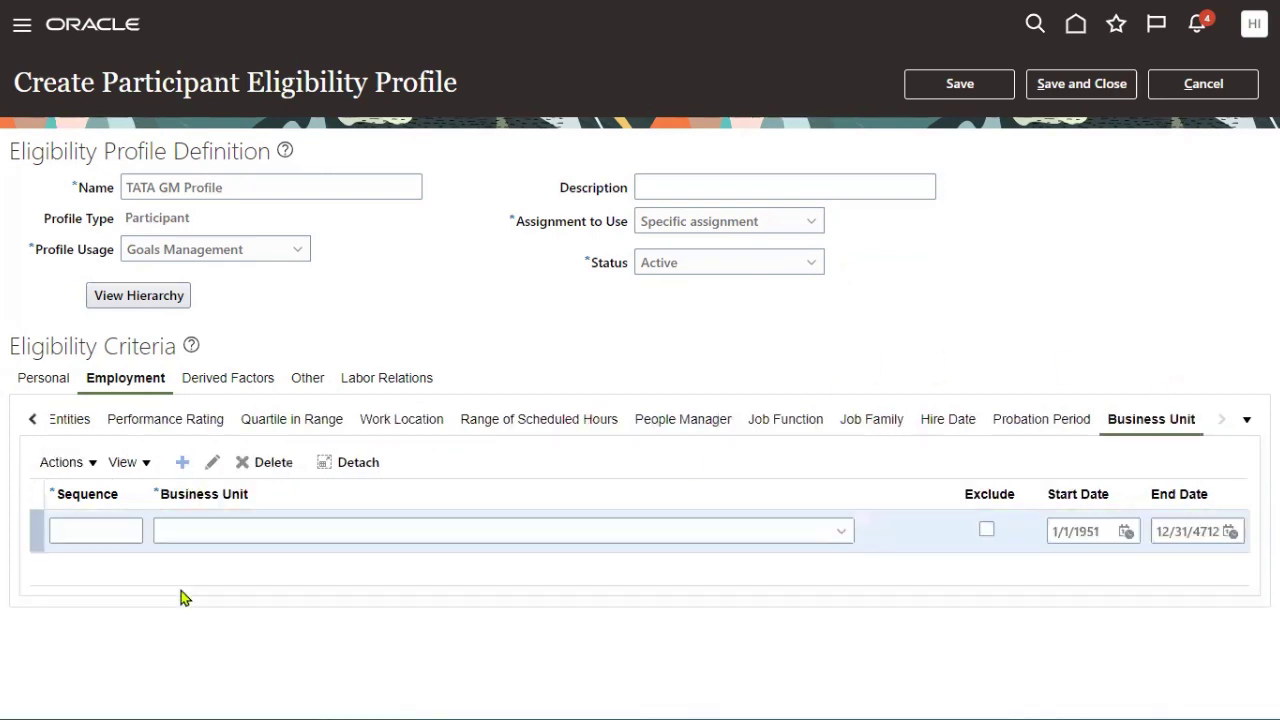
pyautogui.click(126, 528)
# - Search the business units for US1 and assign US1 Business Unit to the new criteria row
pyautogui.click(840, 531)
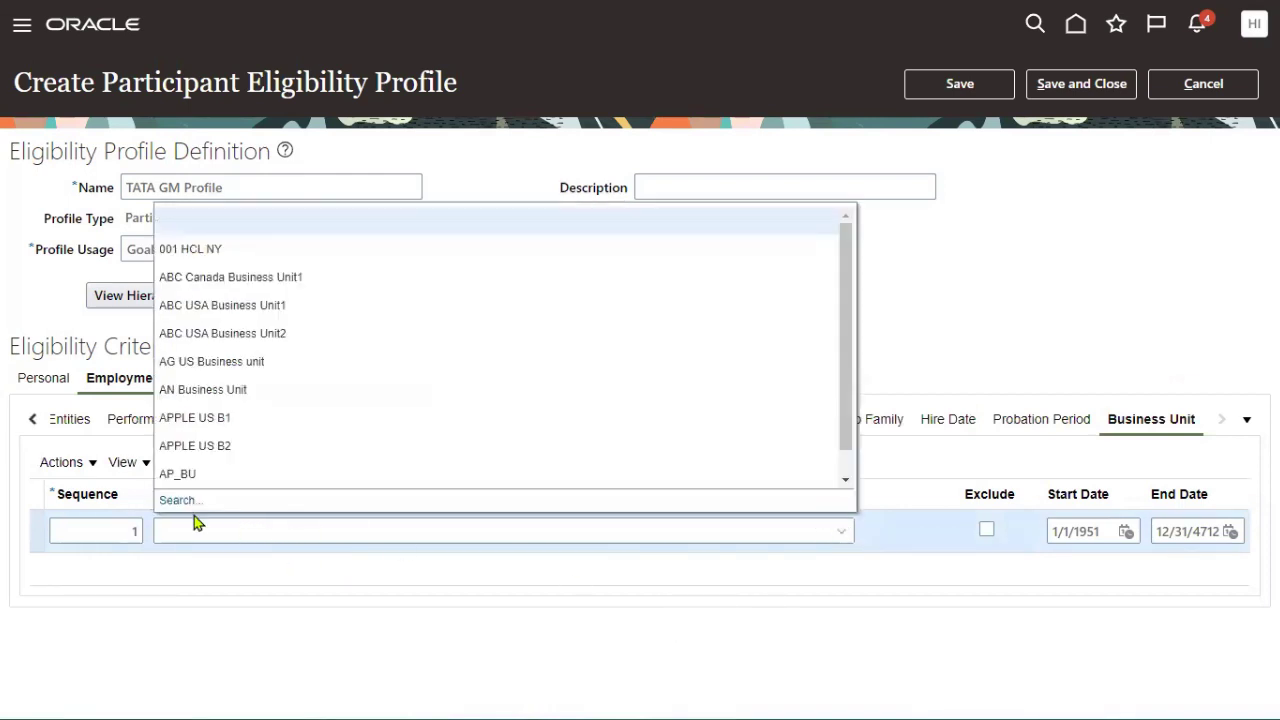
pyautogui.click(180, 501)
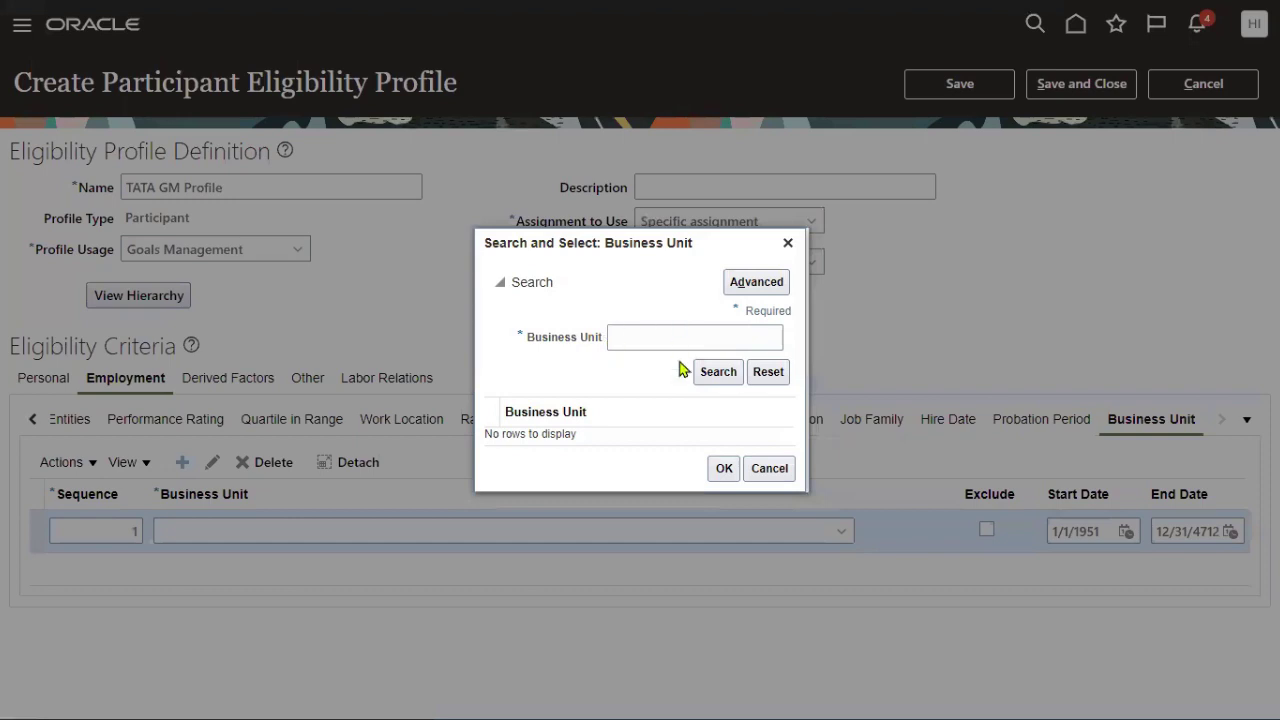
pyautogui.click(680, 338)
pyautogui.write('US1')
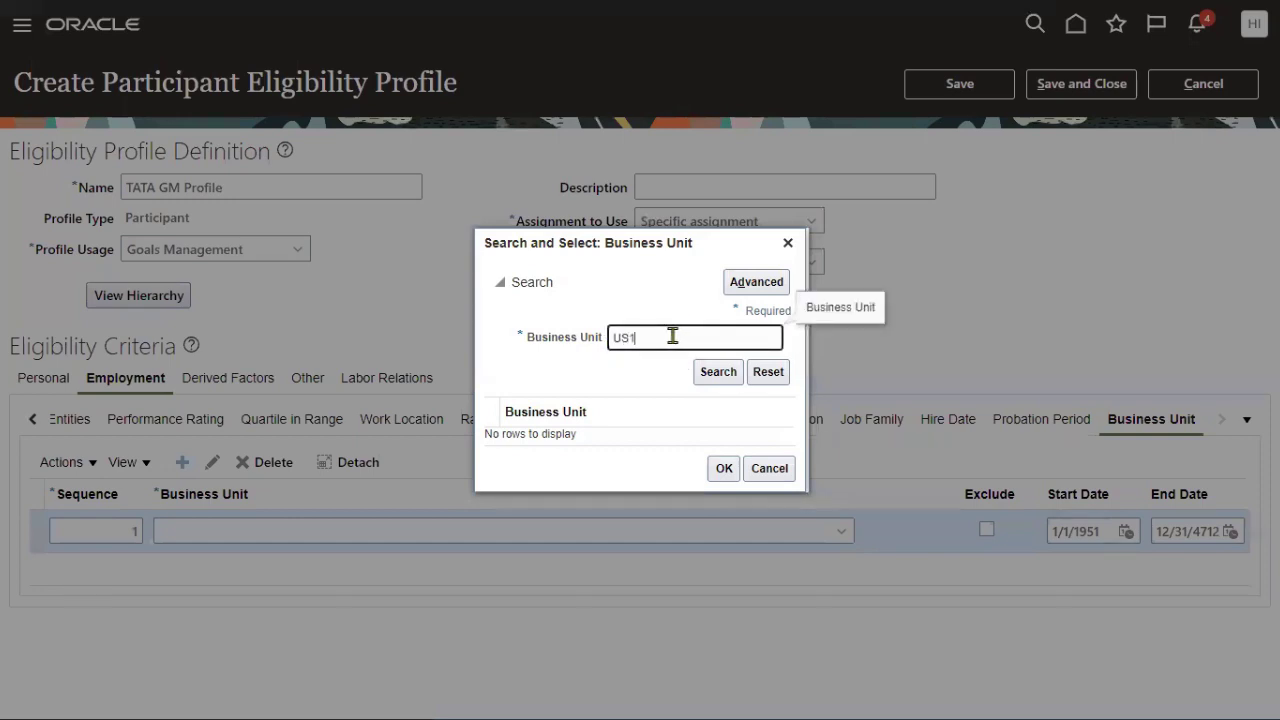
pyautogui.click(697, 373)
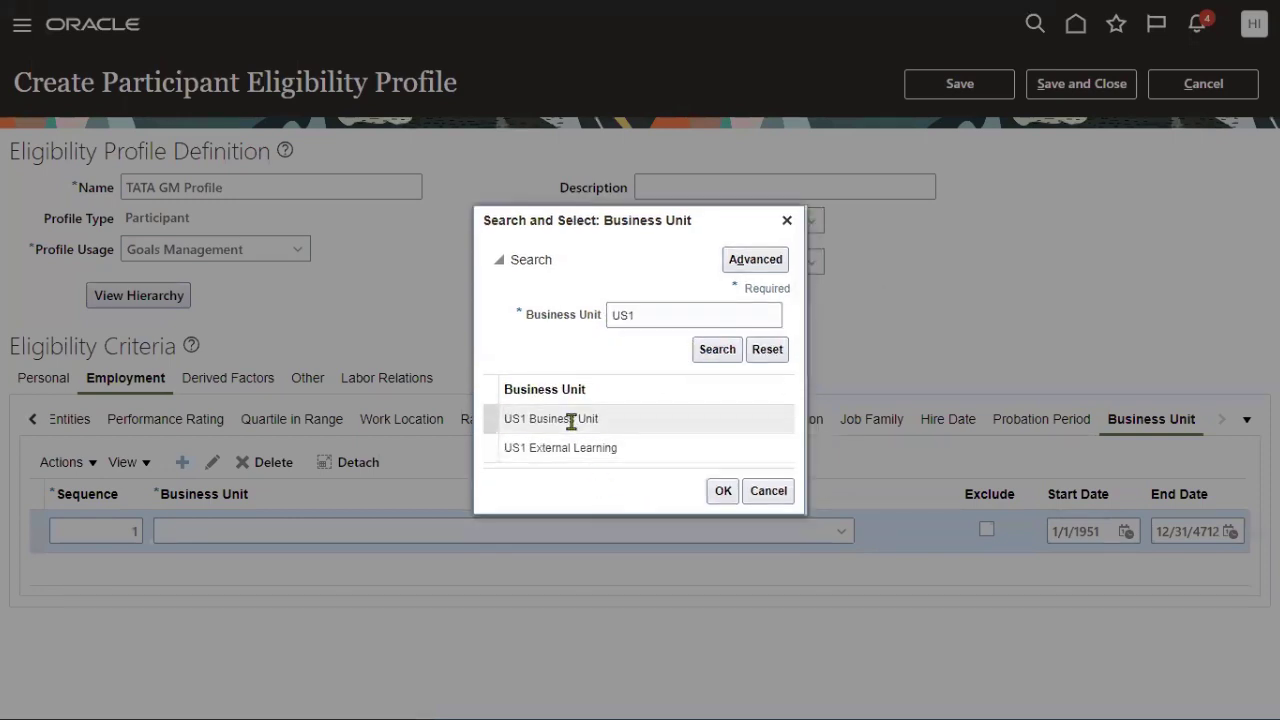
pyautogui.click(571, 421)
pyautogui.click(721, 490)
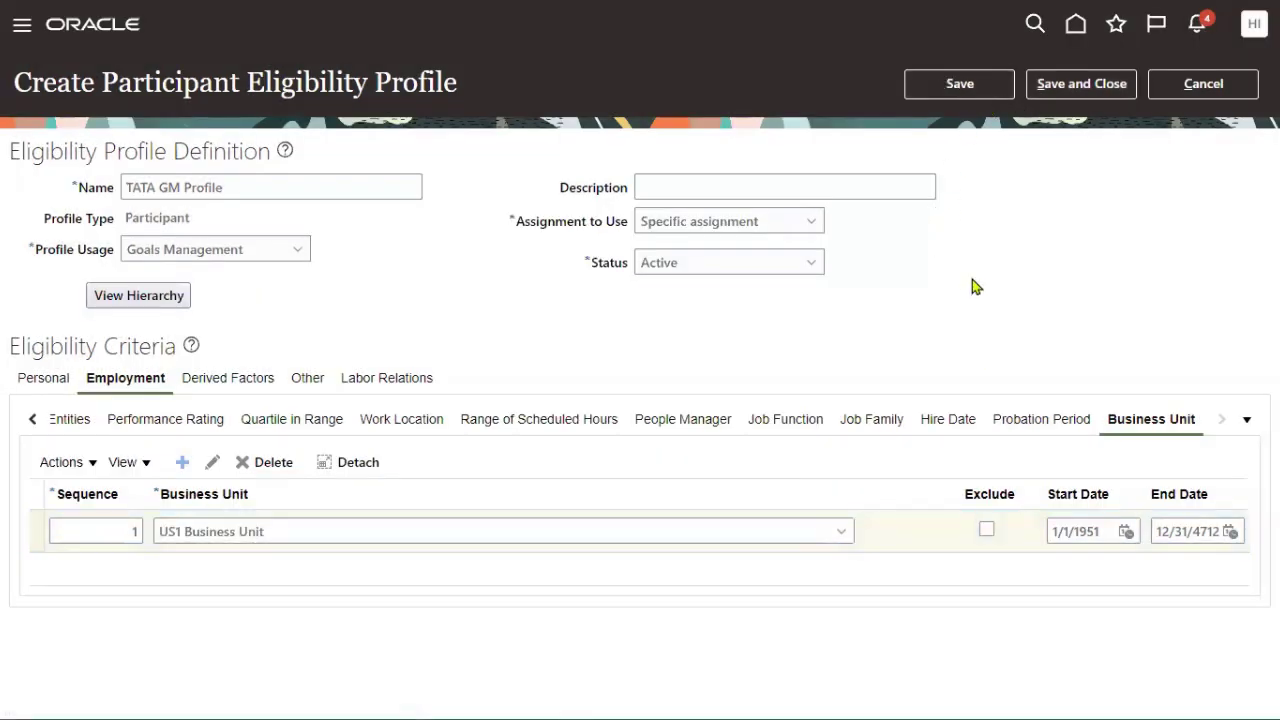
# - Save and close the eligibility profile, and open Goal Plans from the Goals task list to view its Primary Plan section
pyautogui.click(950, 84)
pyautogui.click(1056, 96)
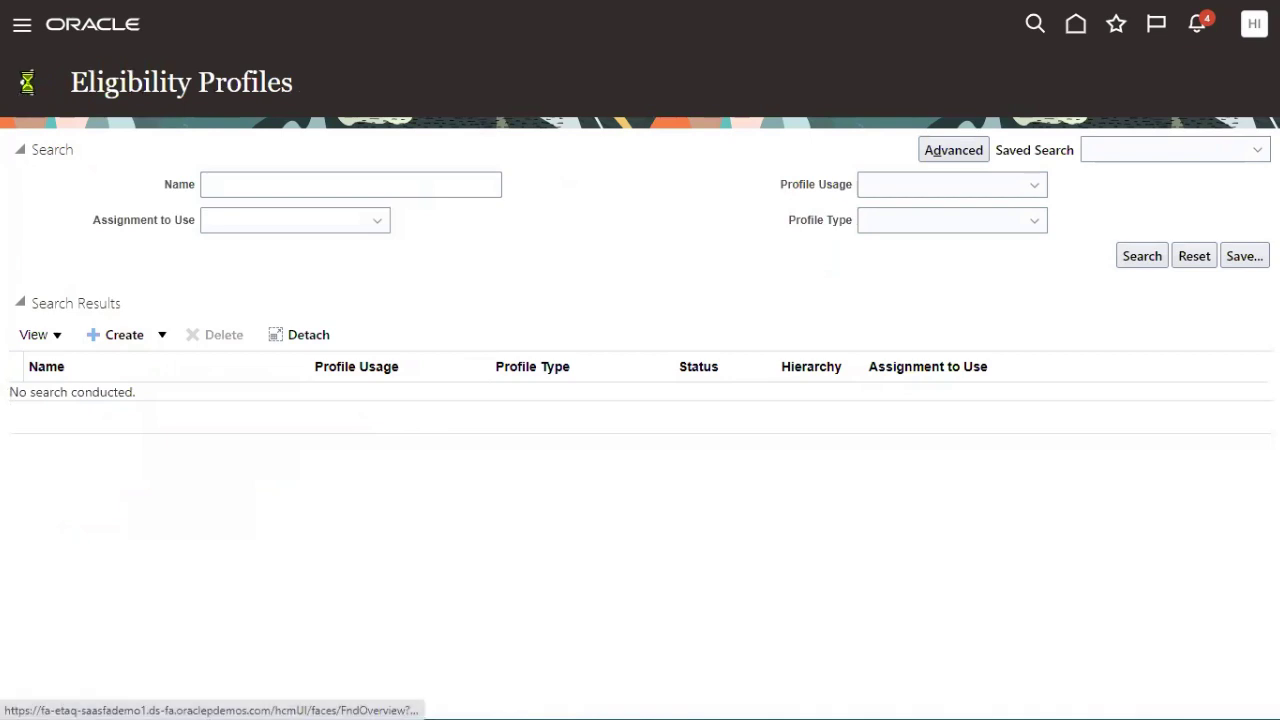
pyautogui.click(27, 82)
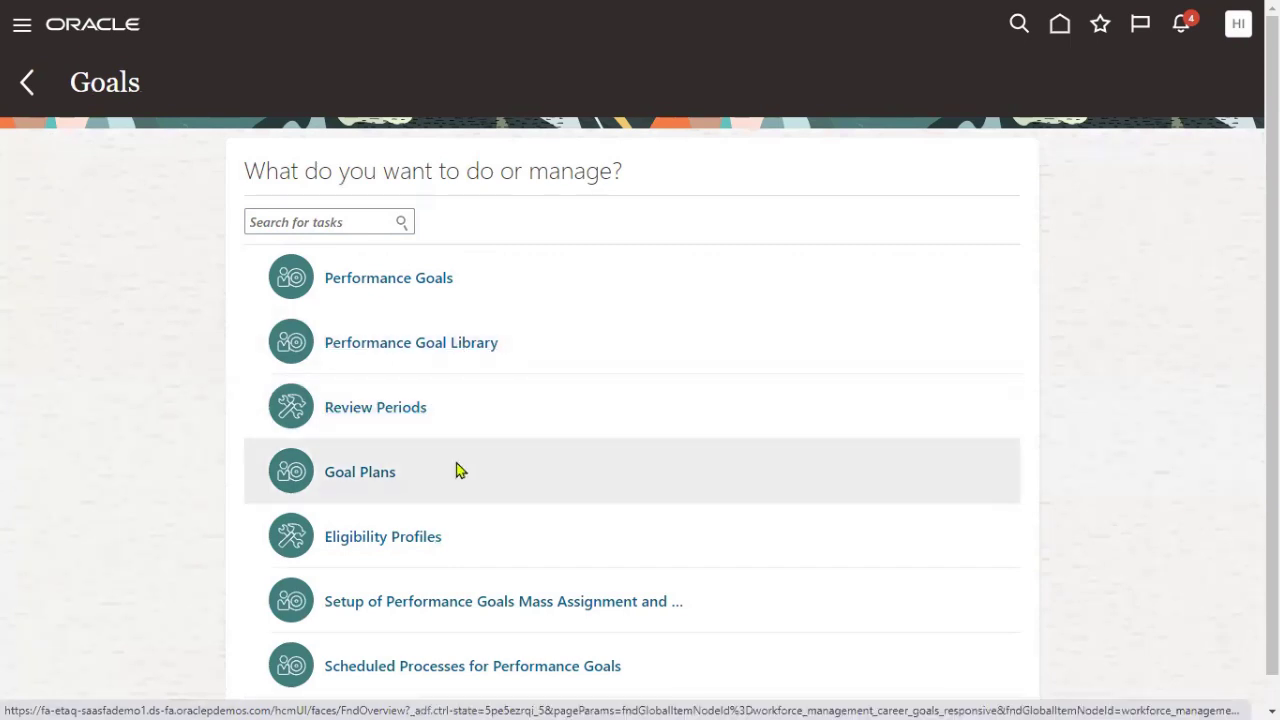
pyautogui.click(360, 473)
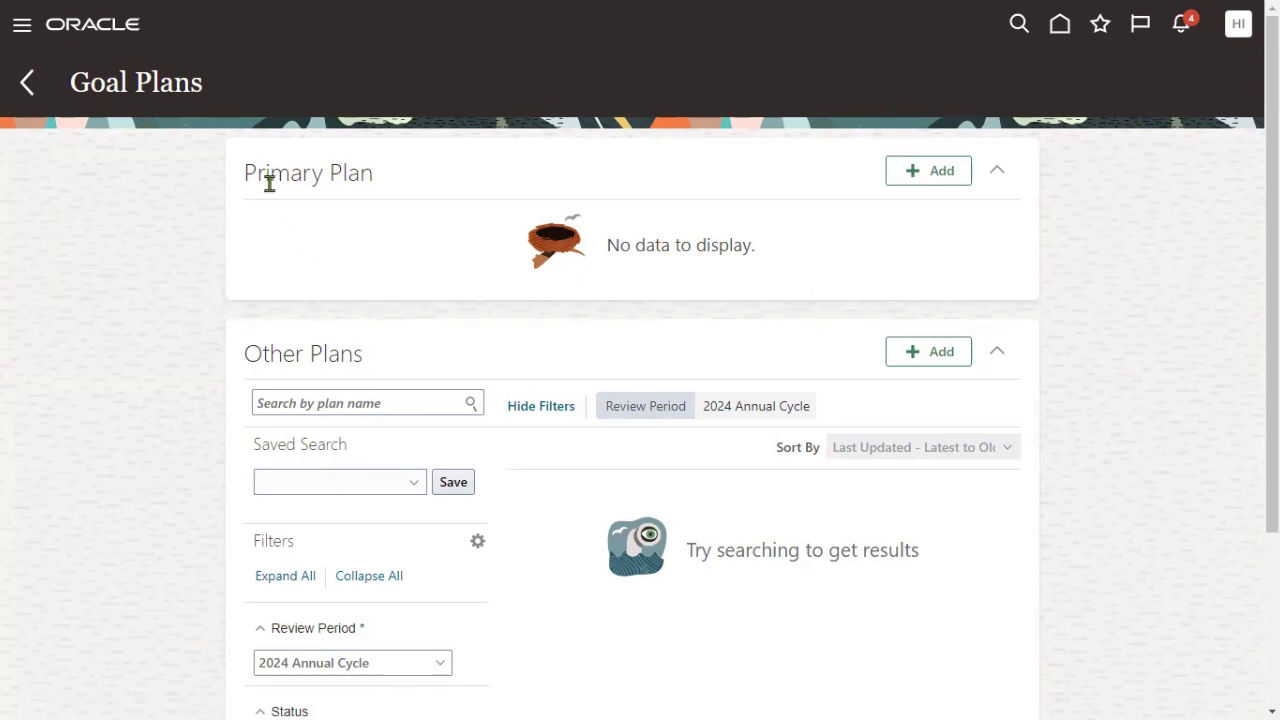
pyautogui.moveTo(244, 172); pyautogui.dragTo(369, 177)
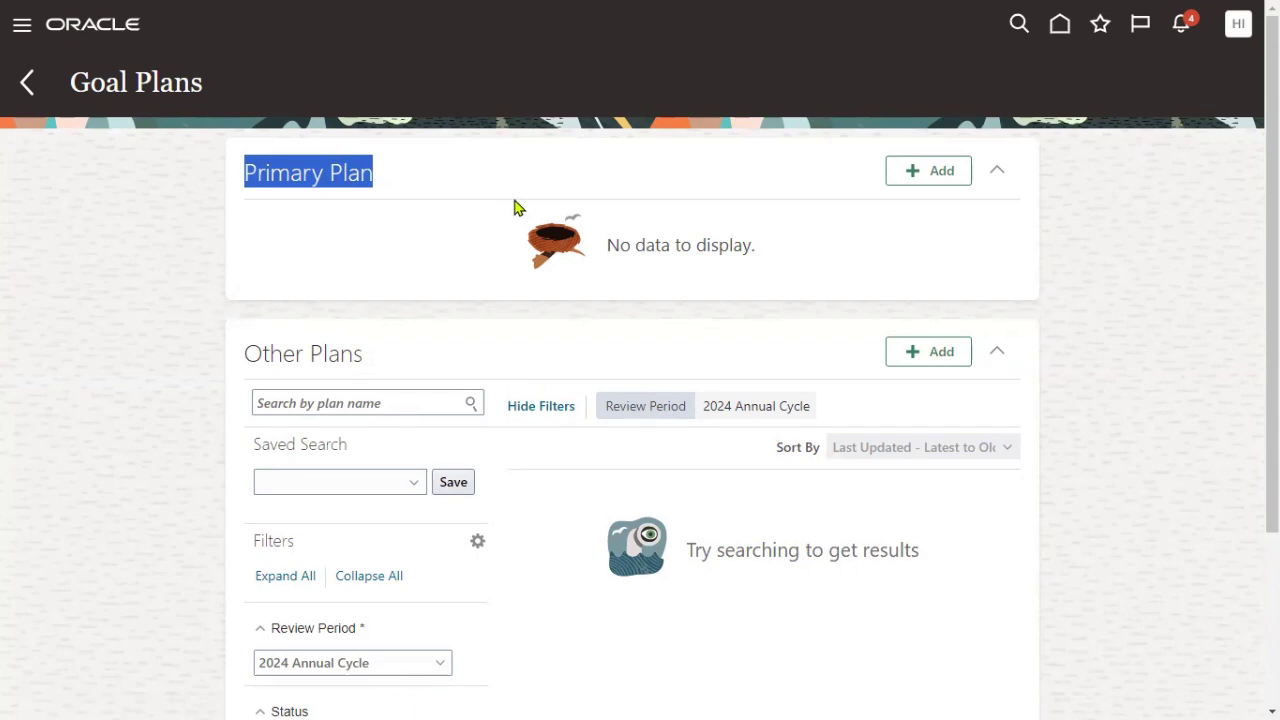
# - Switch to the open Google results page and search for "oracle fusion goal management Primary Plan"
pyautogui.press('F11')
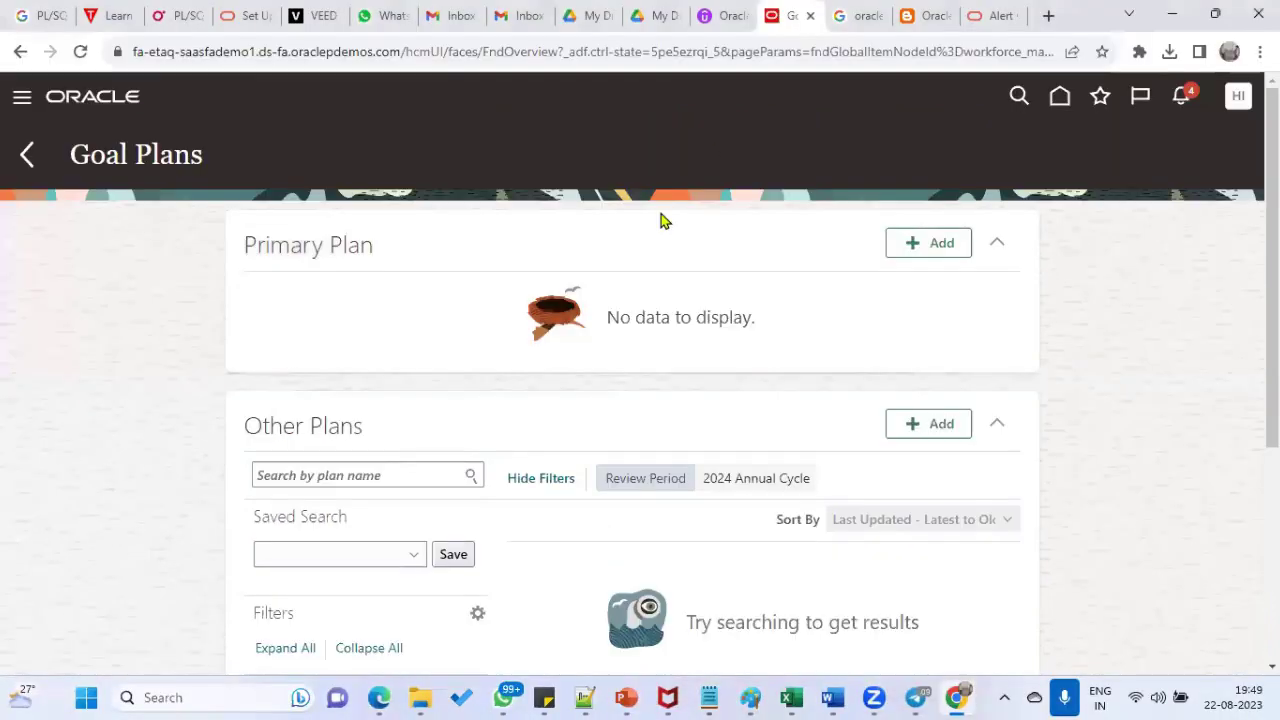
pyautogui.click(860, 16)
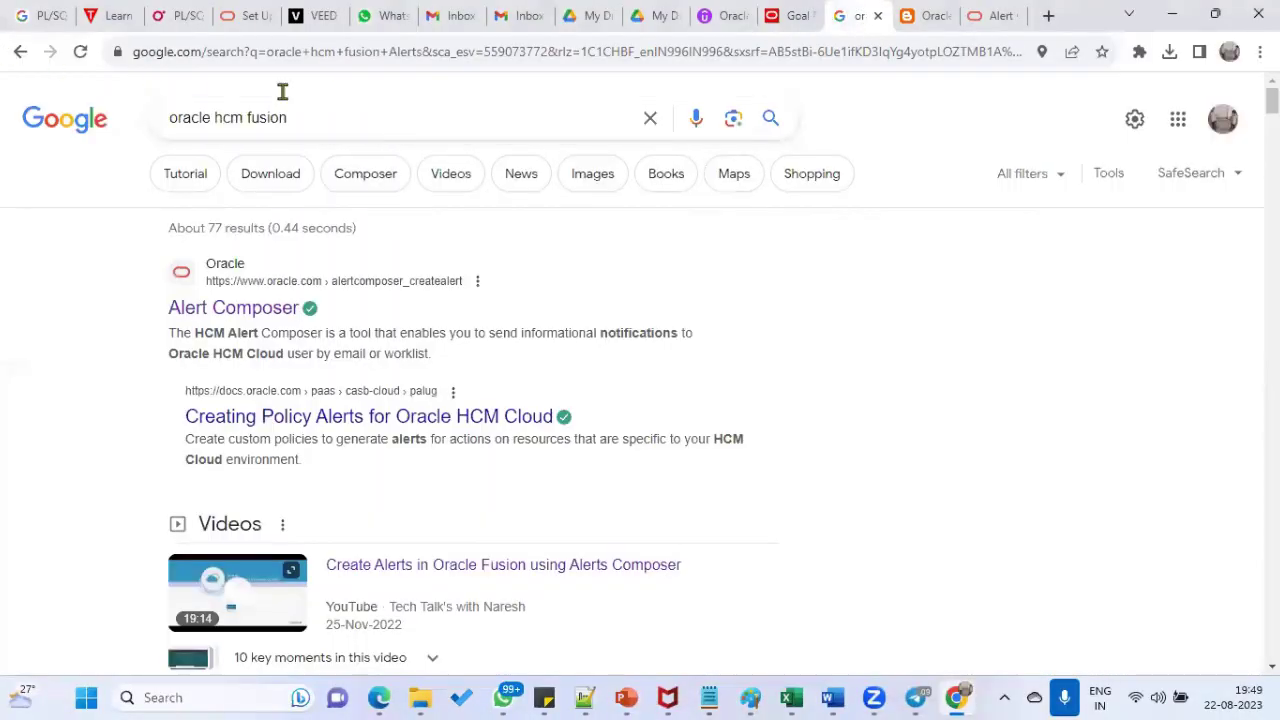
pyautogui.moveTo(415, 129); pyautogui.dragTo(0, 120)
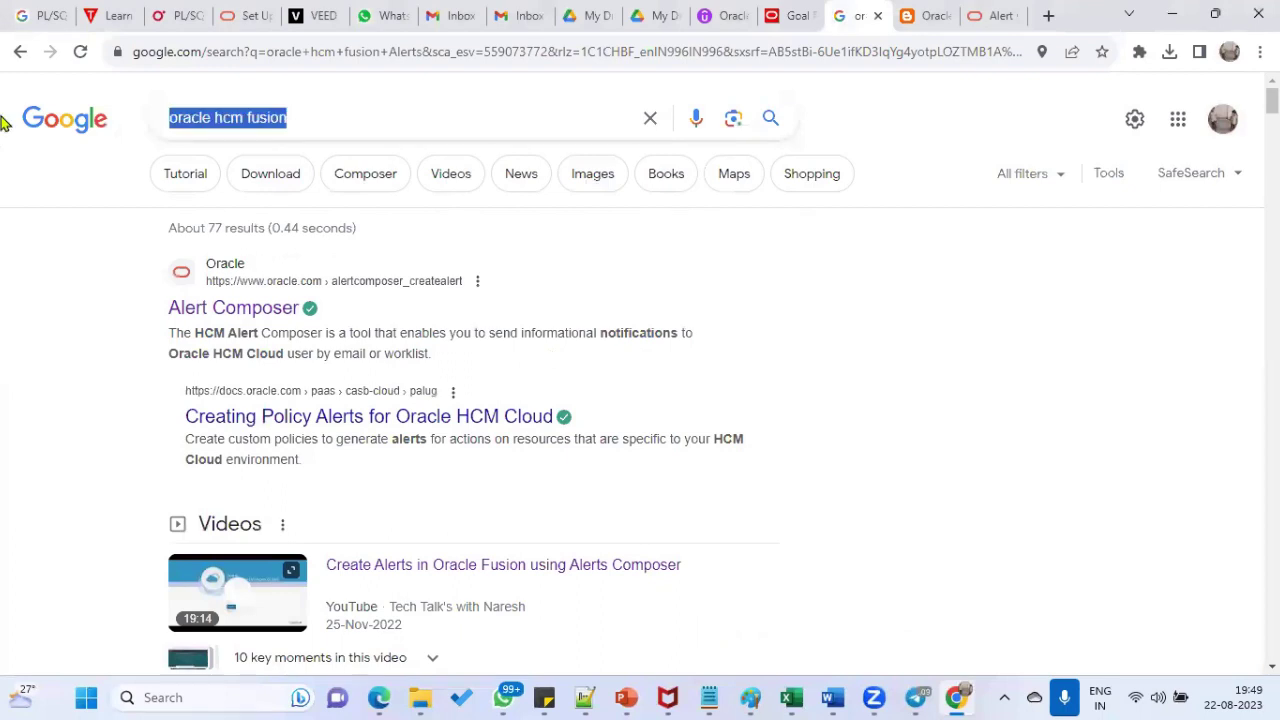
pyautogui.write('oracle fusion HCM ')
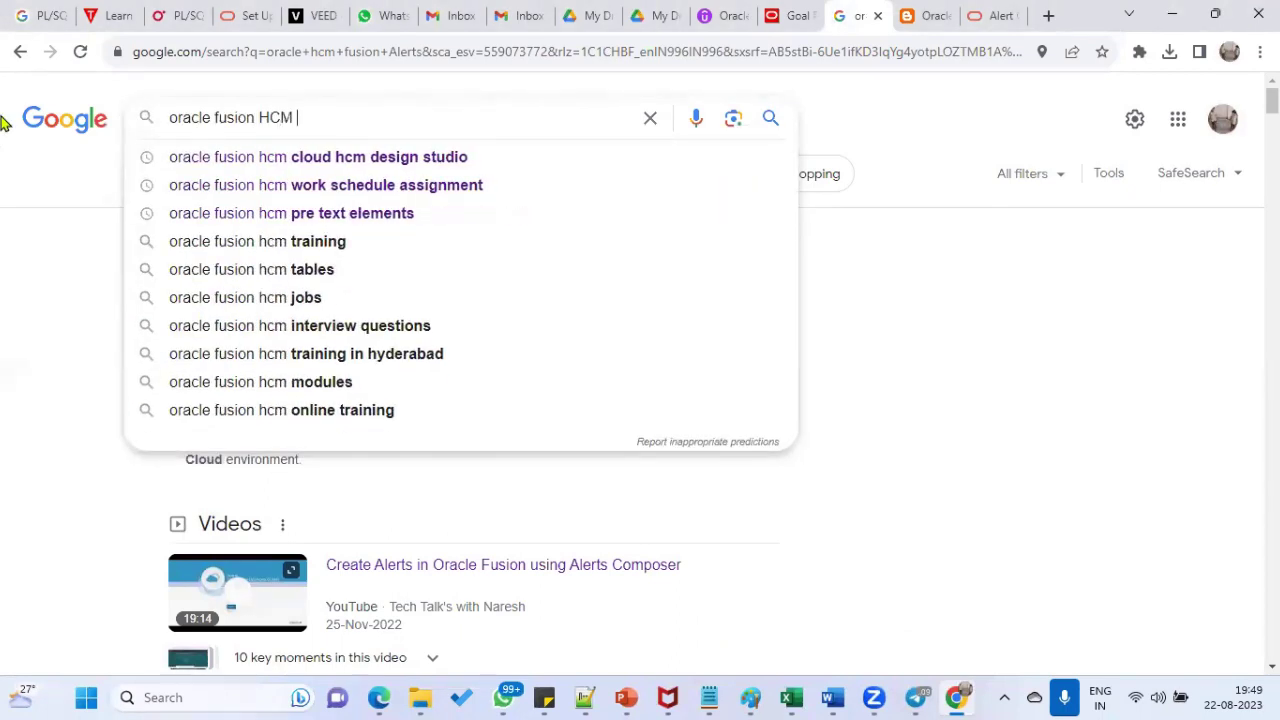
pyautogui.write('Goal manag')
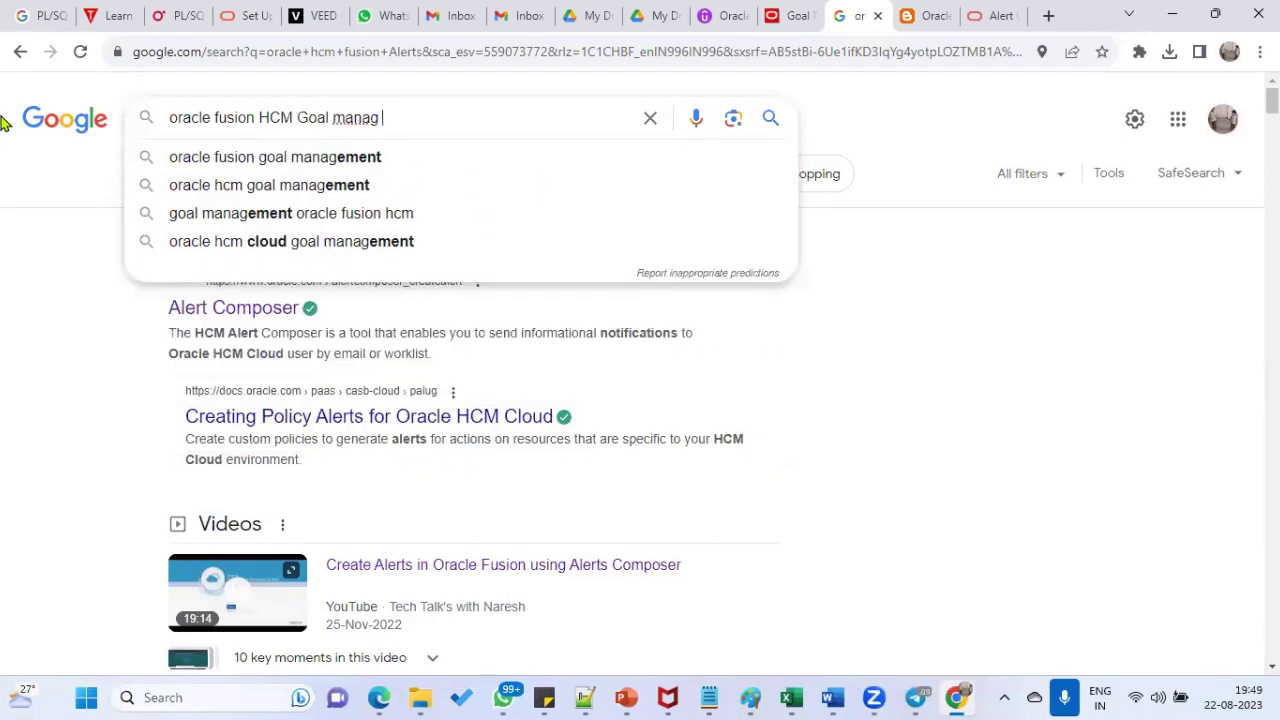
pyautogui.press('Down')
pyautogui.write('P')
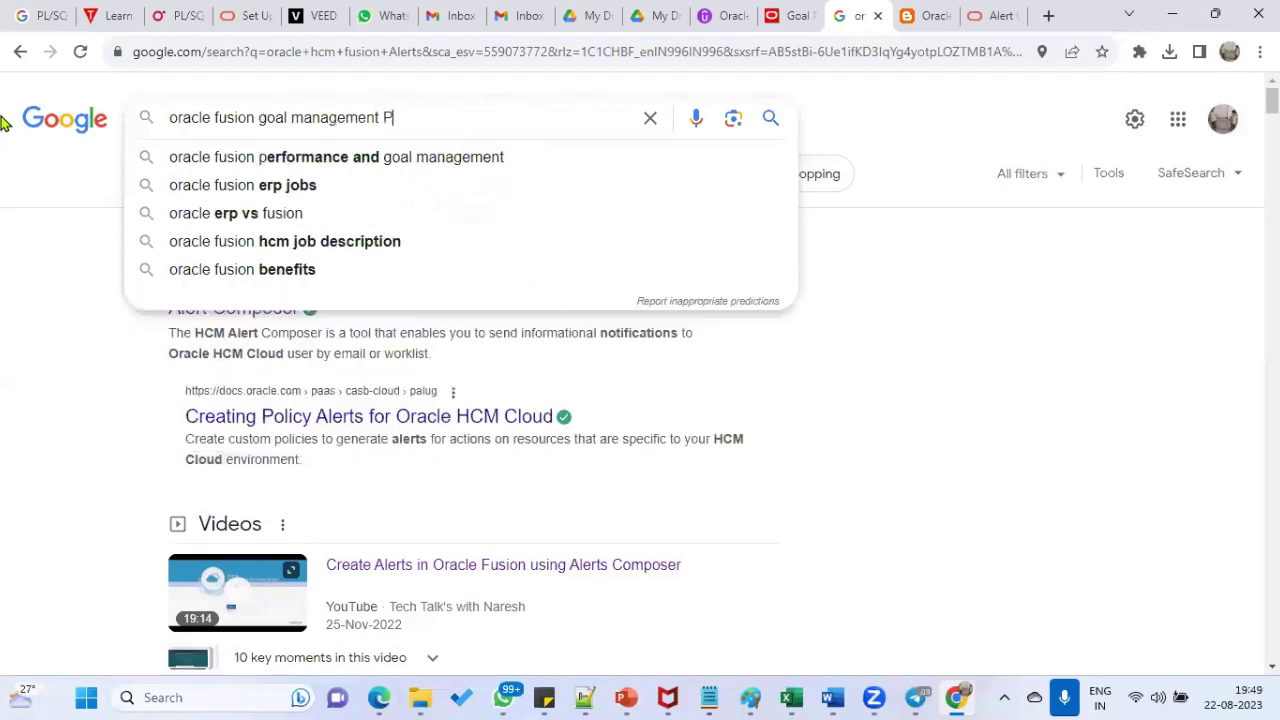
pyautogui.write('rimary Plan')
pyautogui.press('Return')
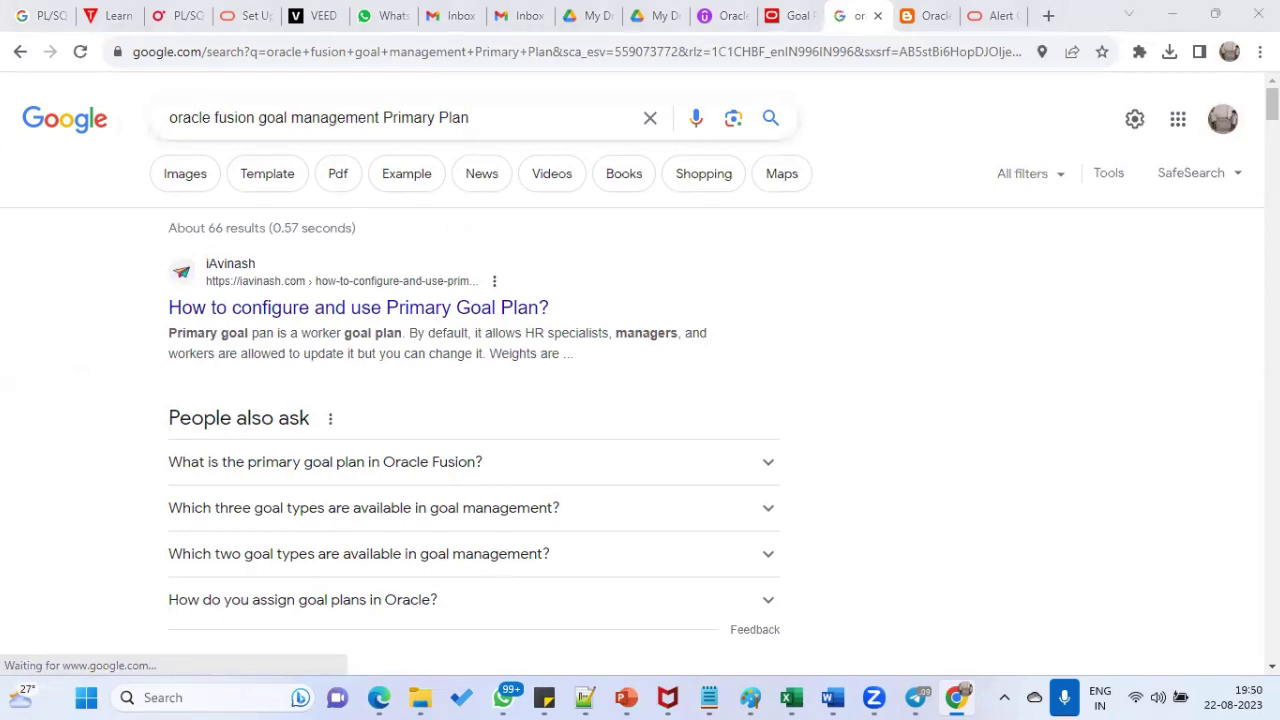
# - Open the Oracle Help Center result "Manage Your Goals" in a separate browser tab and switch to it
pyautogui.scroll(-2, 466, 346)
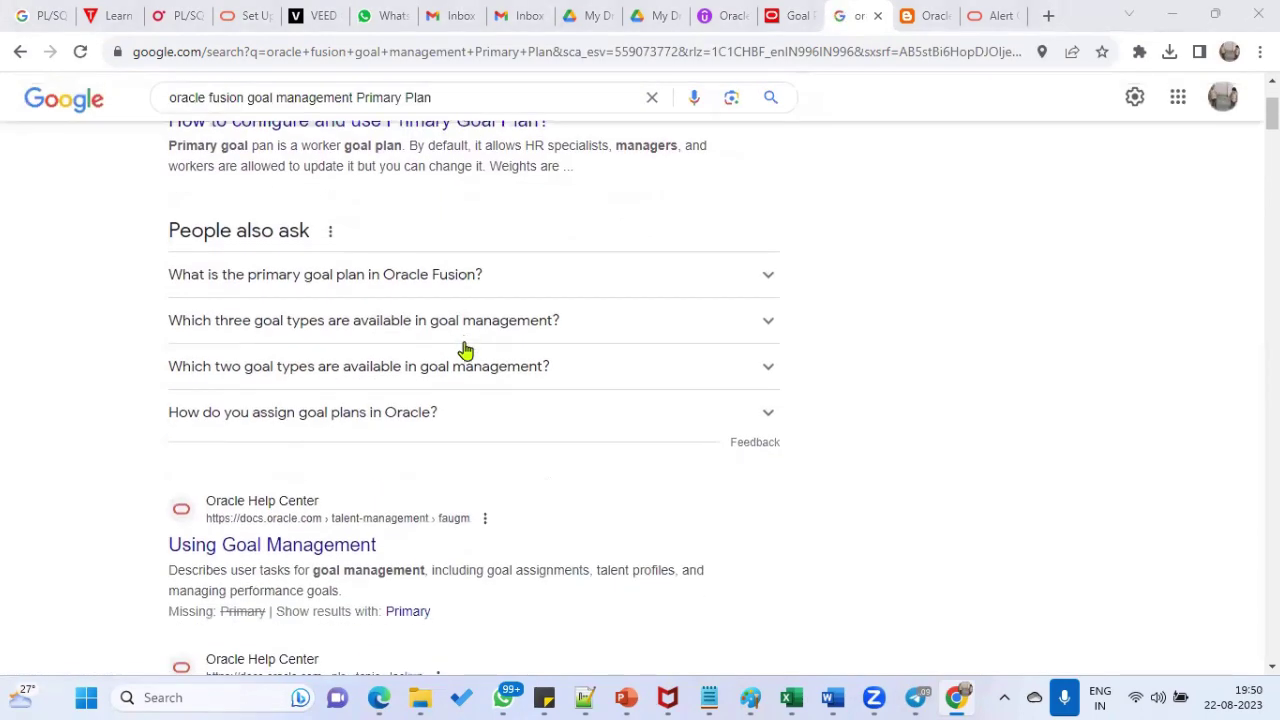
pyautogui.scroll(-3, 350, 558)
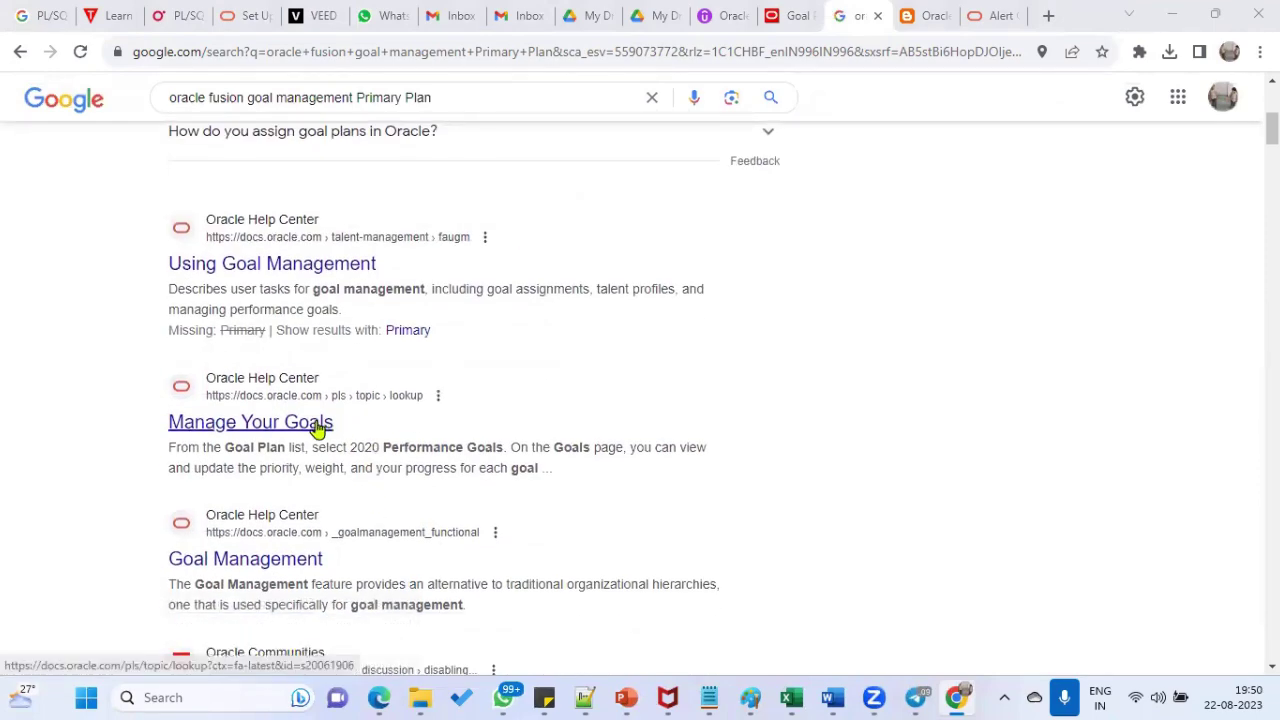
pyautogui.rightClick(318, 432)
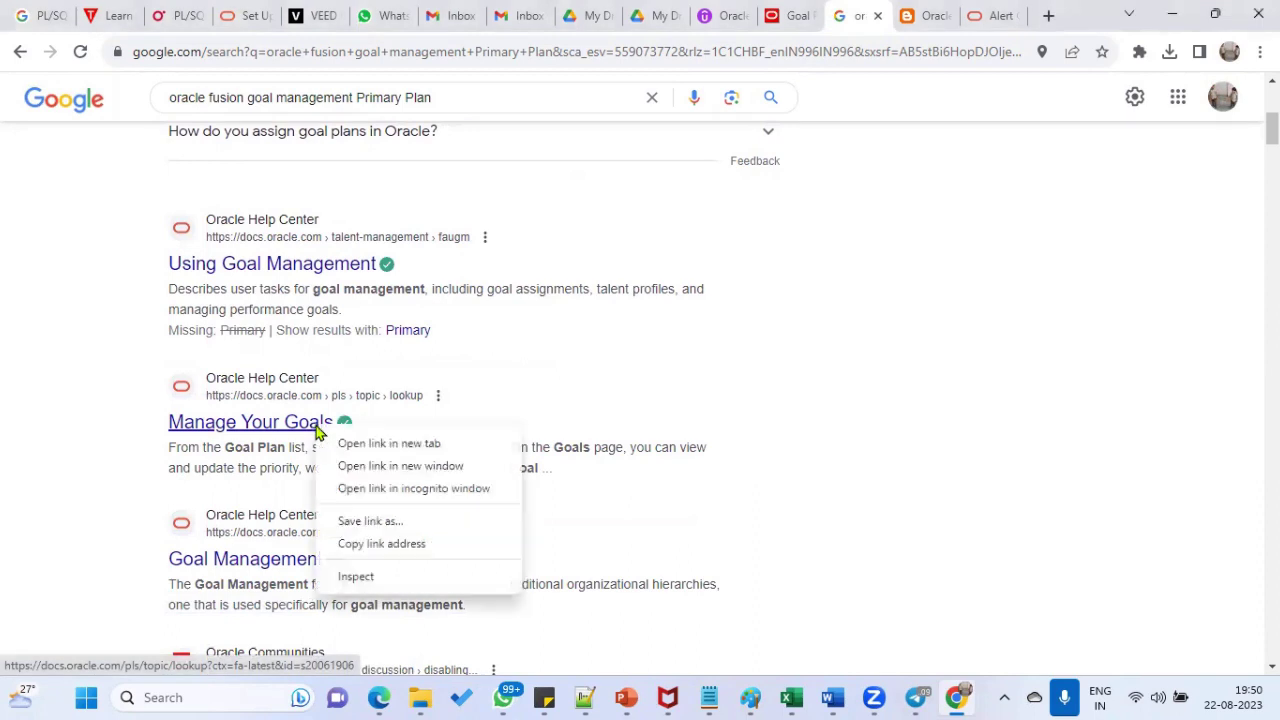
pyautogui.click(388, 443)
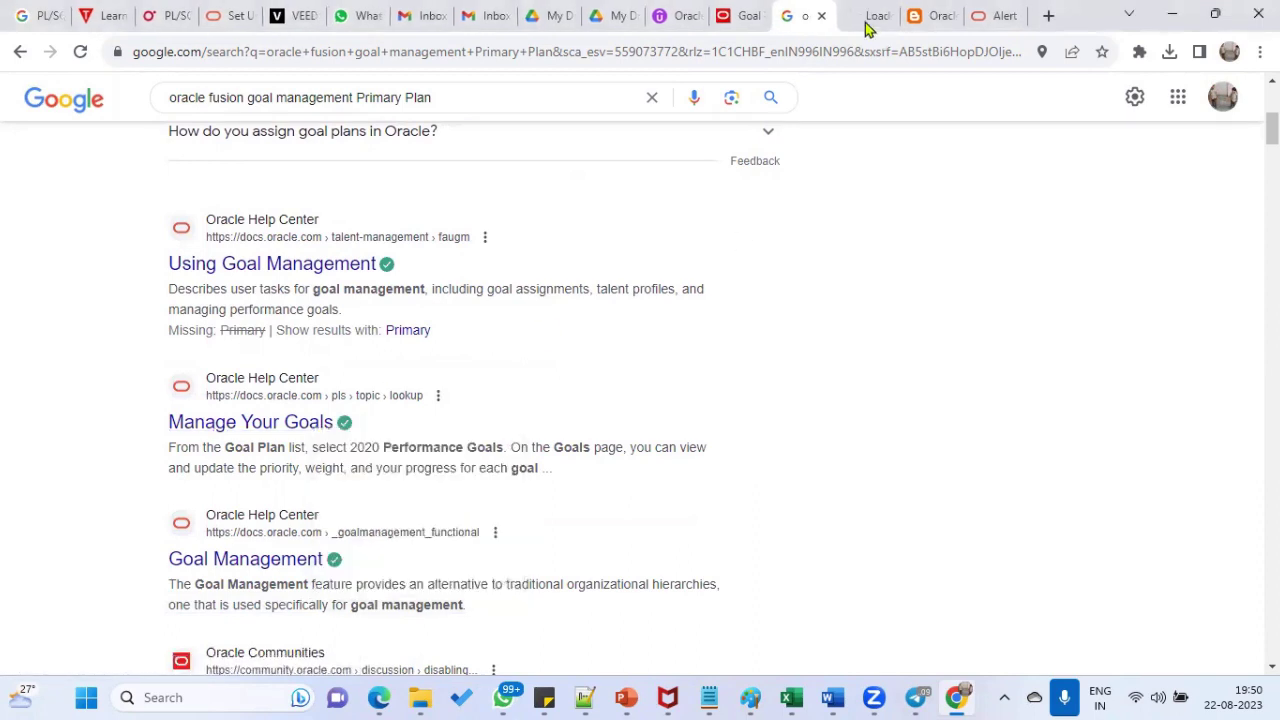
pyautogui.click(856, 18)
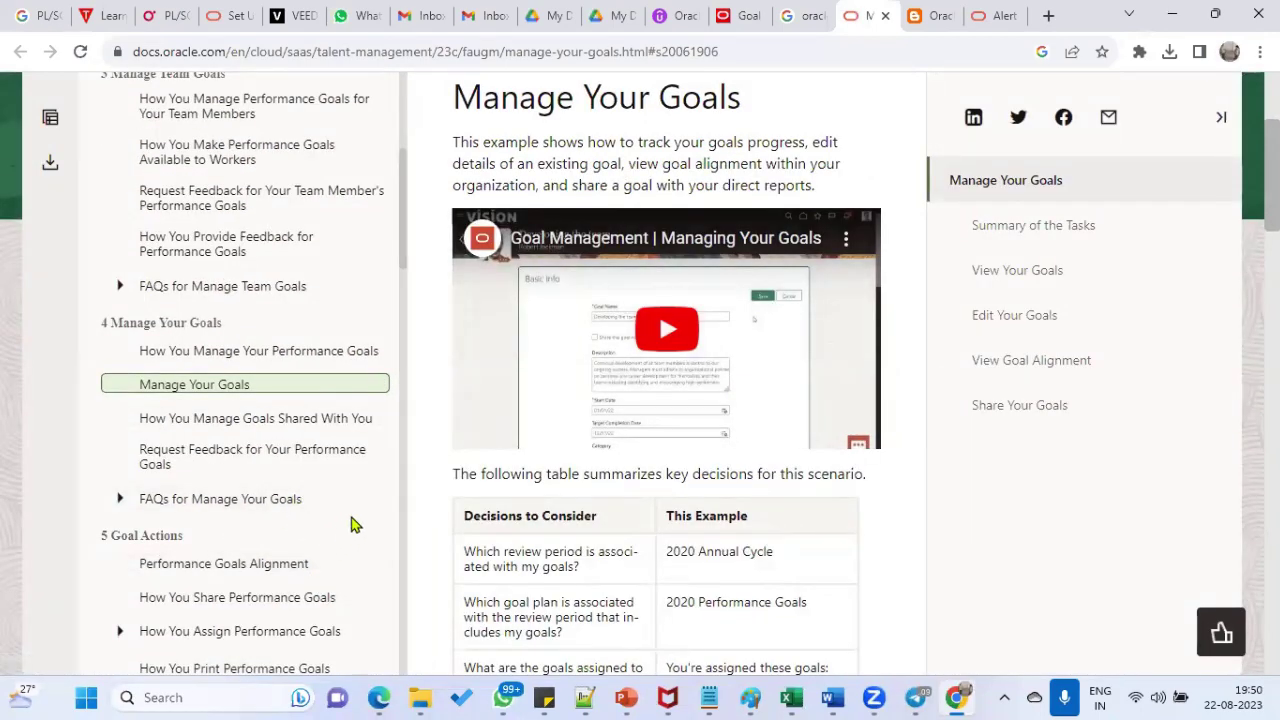
# - Find the Goal Plans chapter in the help guide's contents and open the Primary Goal Plan topic
pyautogui.scroll(1, 243, 285)
pyautogui.scroll(2, 243, 285)
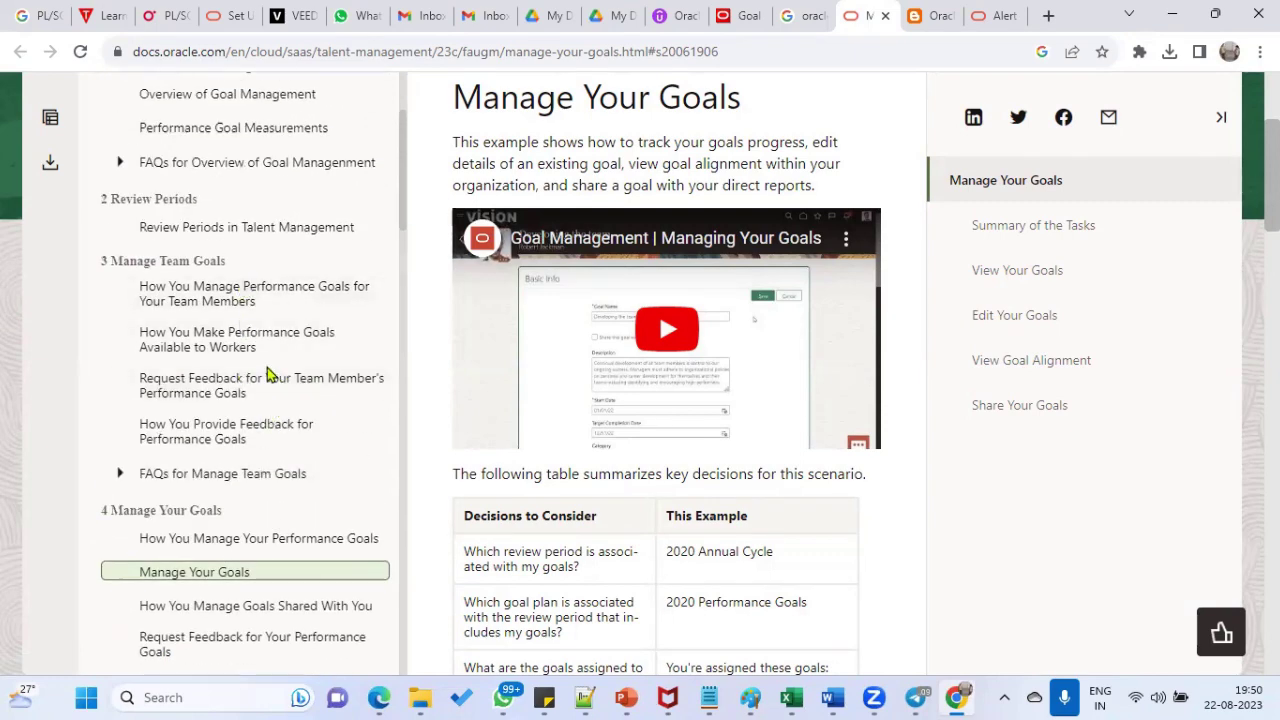
pyautogui.scroll(2, 295, 374)
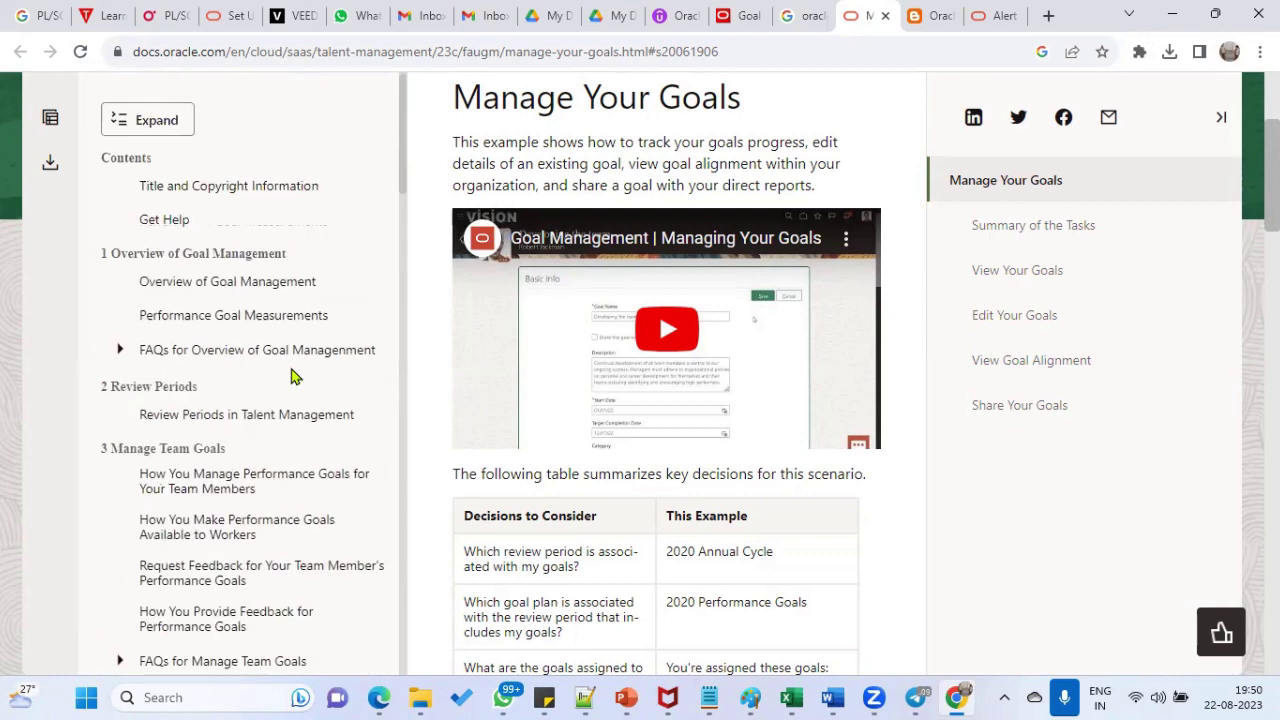
pyautogui.scroll(-8, 304, 397)
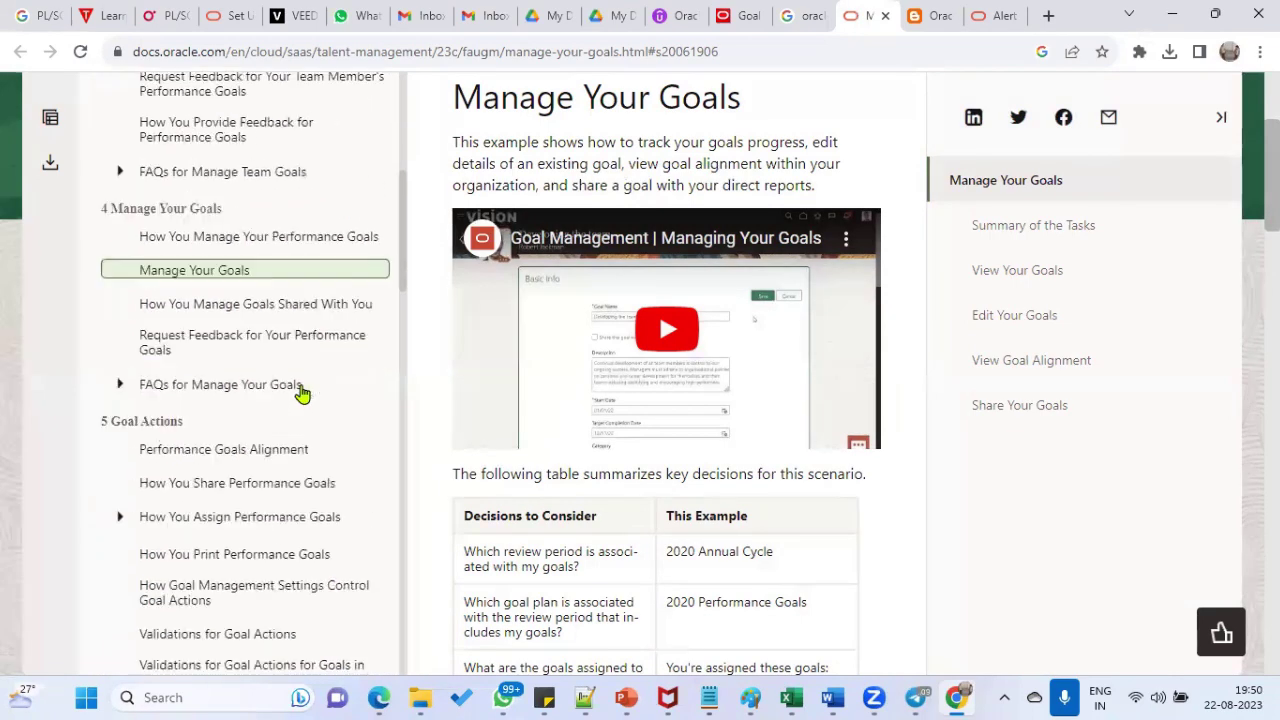
pyautogui.scroll(-3, 300, 466)
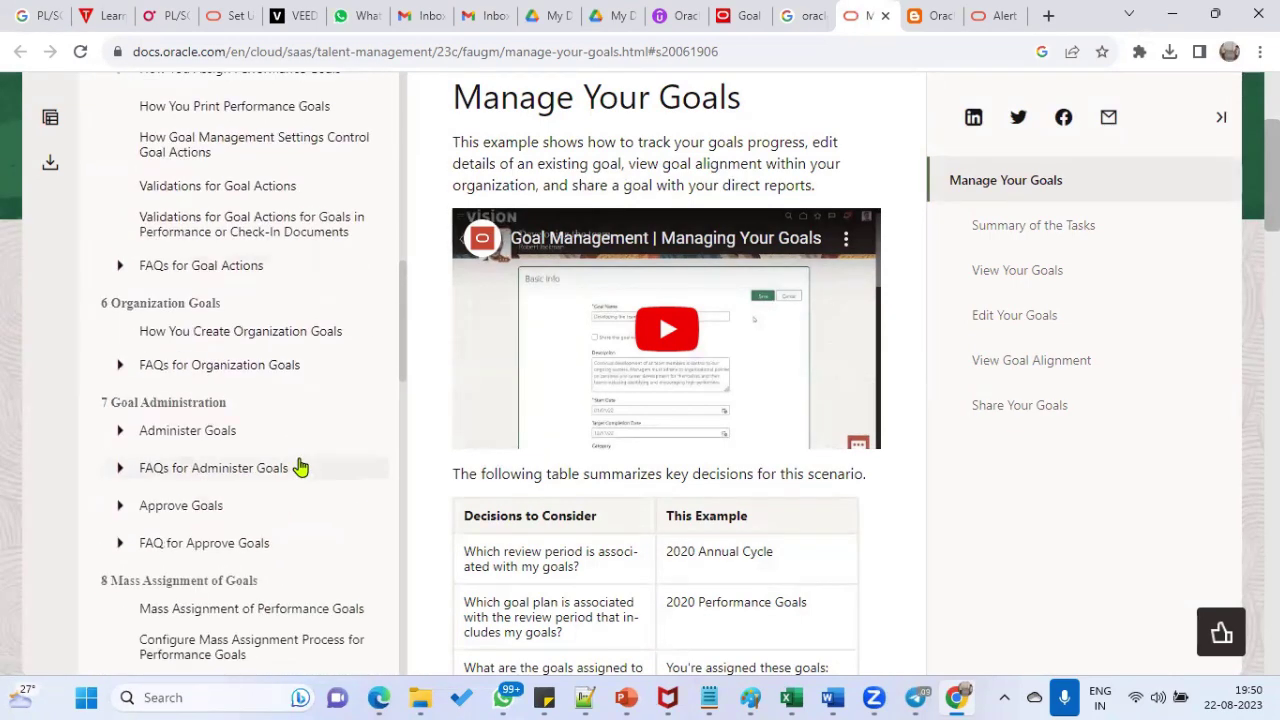
pyautogui.scroll(-3, 305, 448)
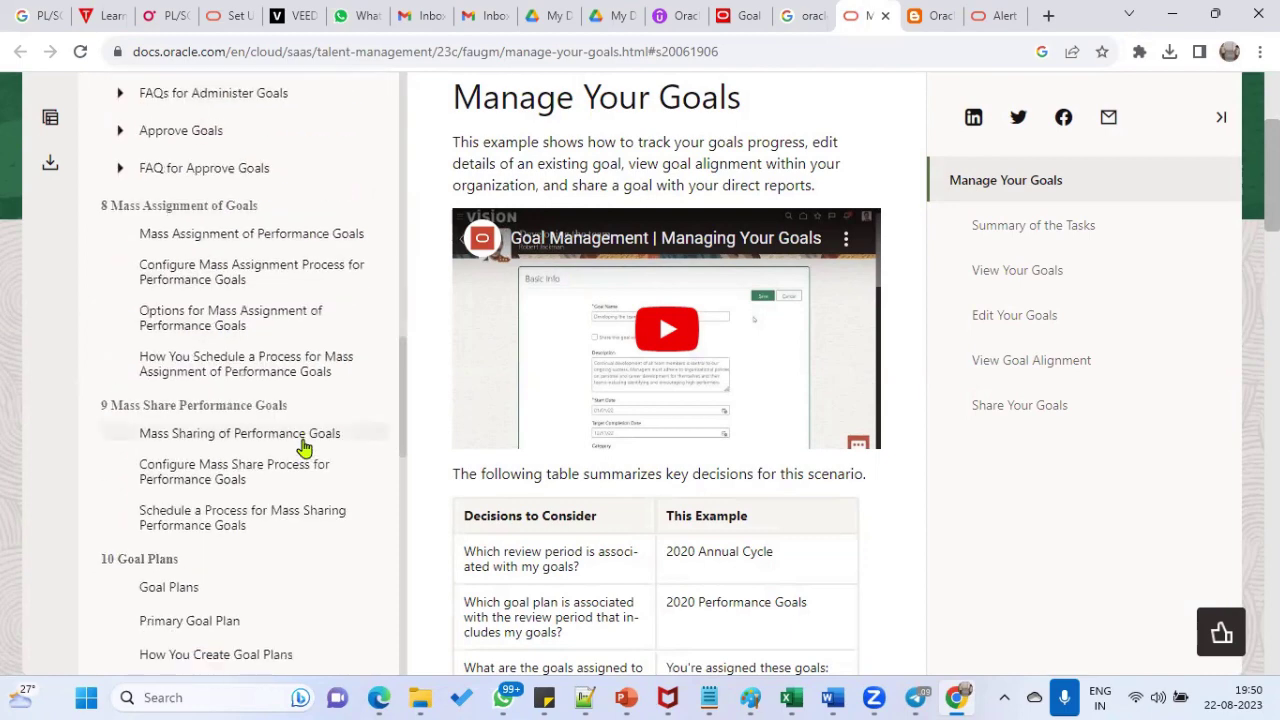
pyautogui.scroll(-3, 305, 448)
pyautogui.click(222, 341)
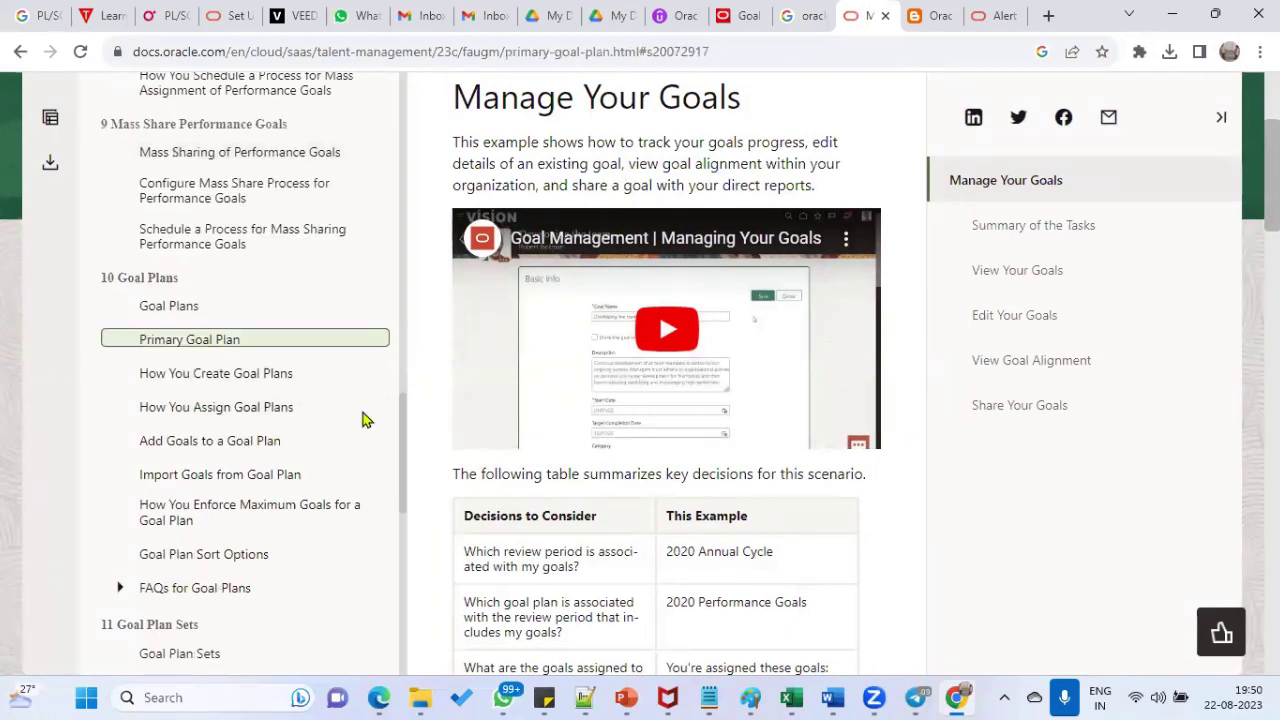